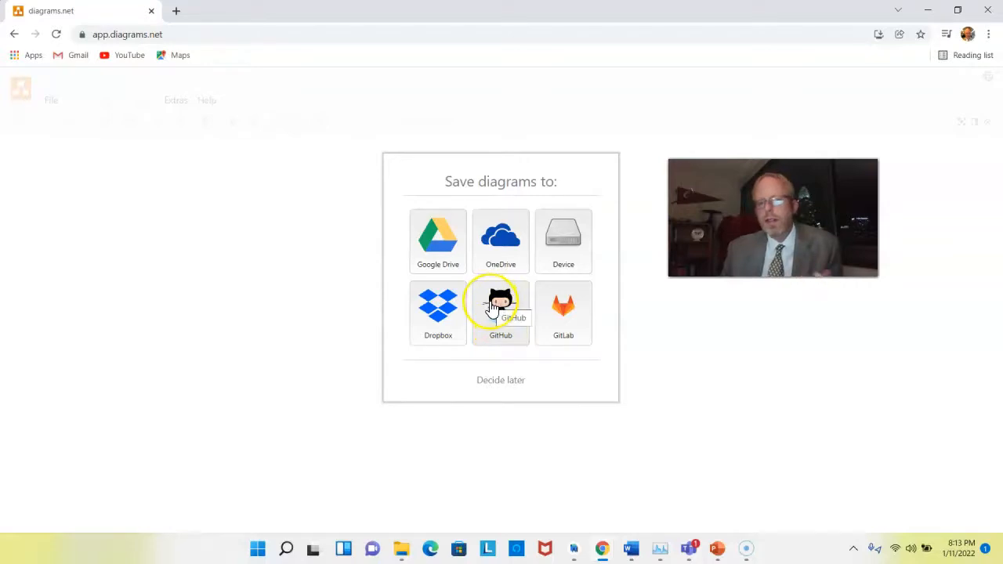
Start a new diagram stored on GitHub and choose the package diagram from the UML templates.
left_click(493, 308)
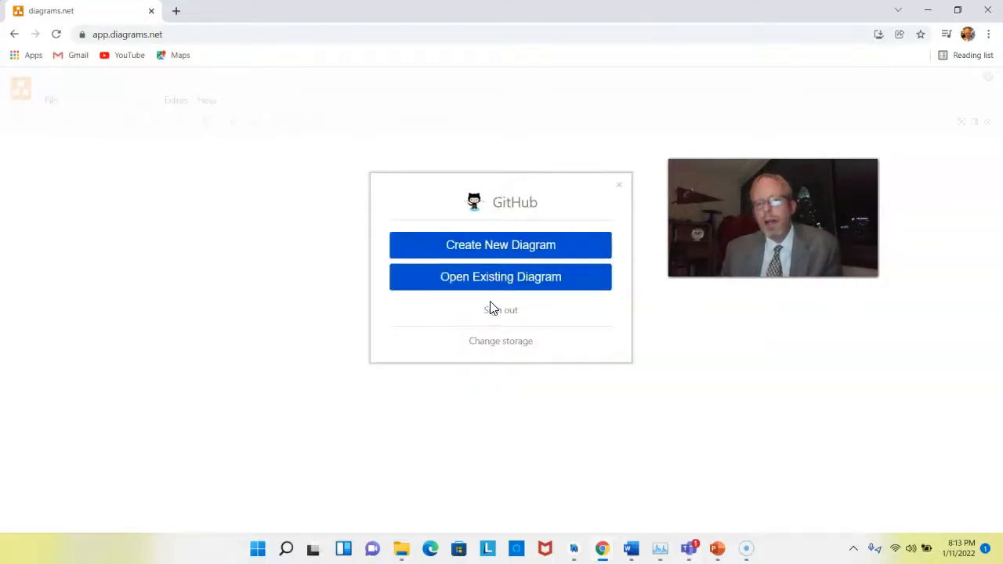
left_click(506, 249)
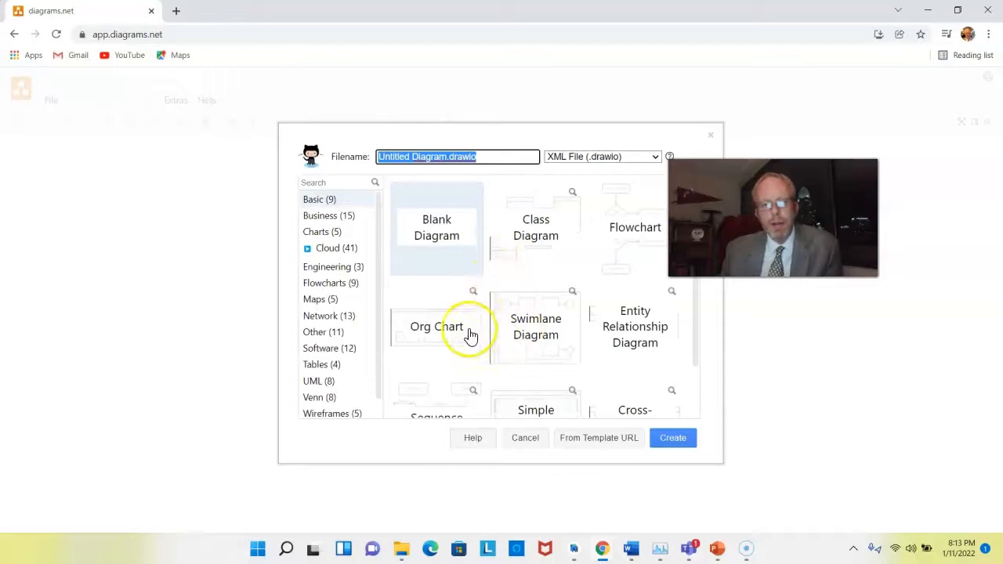
left_click(335, 383)
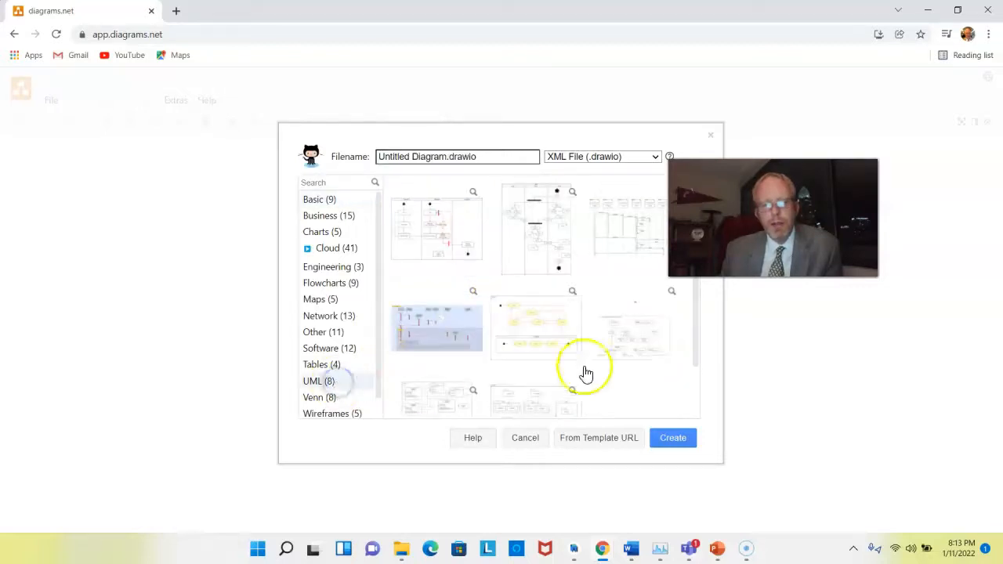
left_click_drag(695, 358, 698, 424)
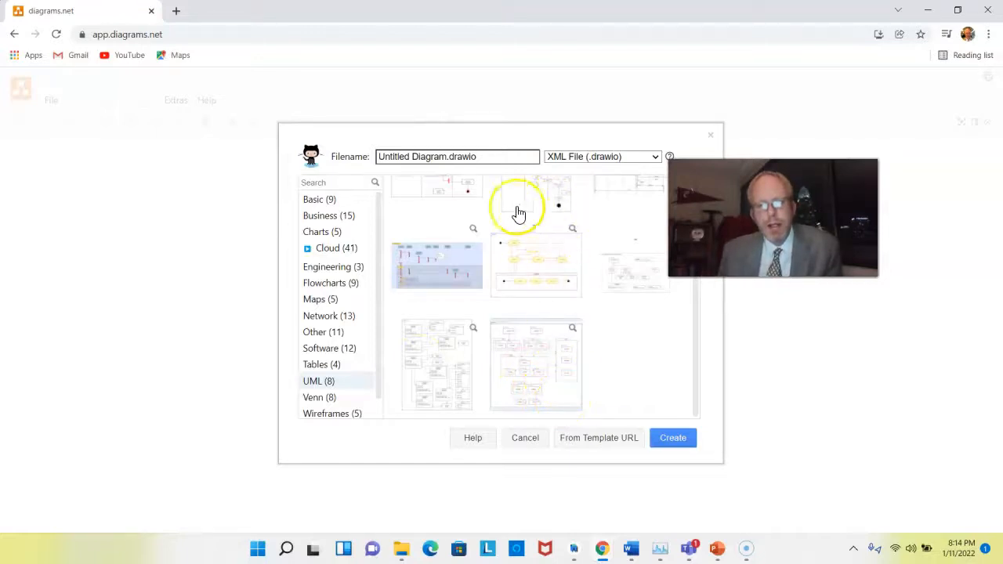
Name the diagram file MyPlantDiary and create it.
triple_click(448, 156)
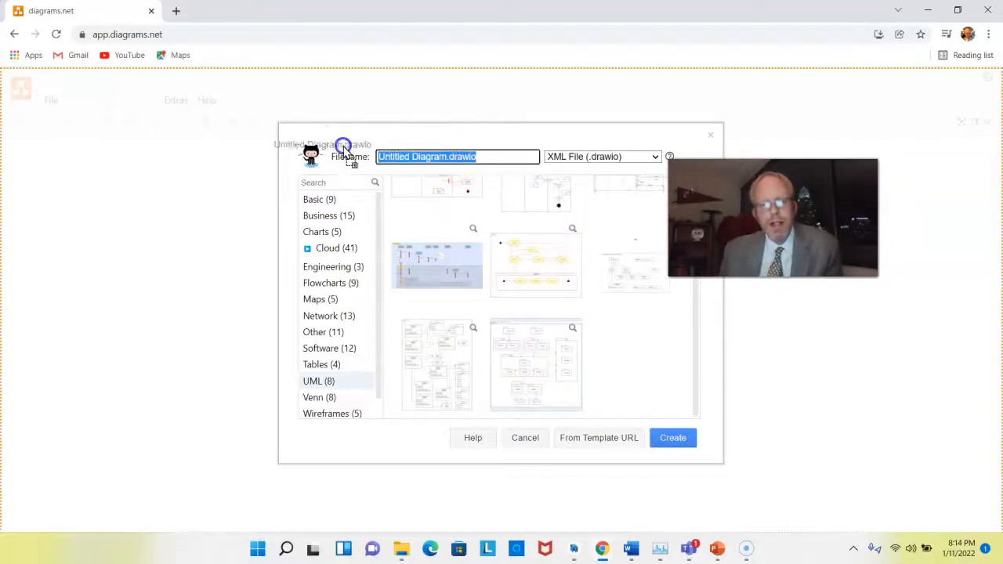
type("MyPlantDiary")
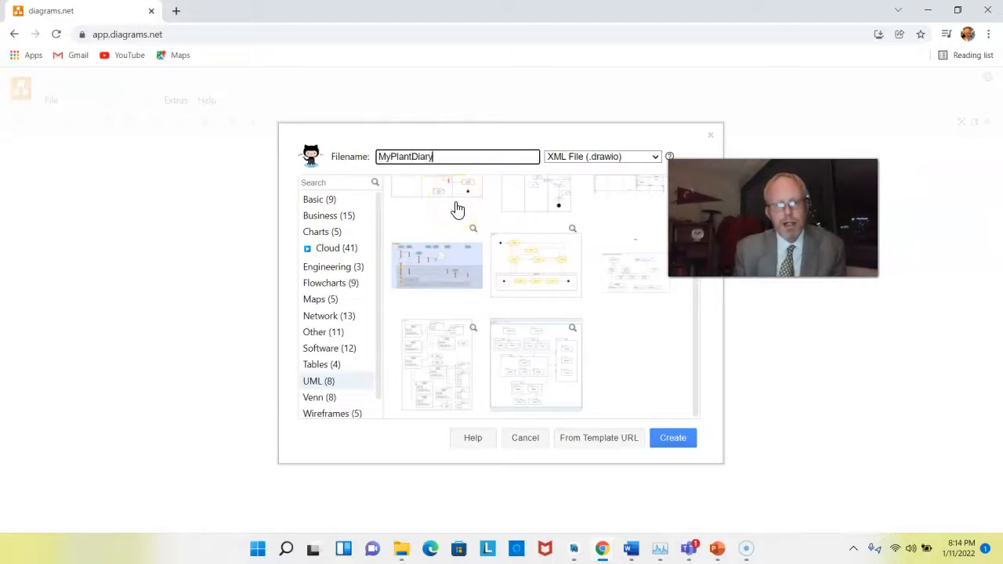
left_click(672, 444)
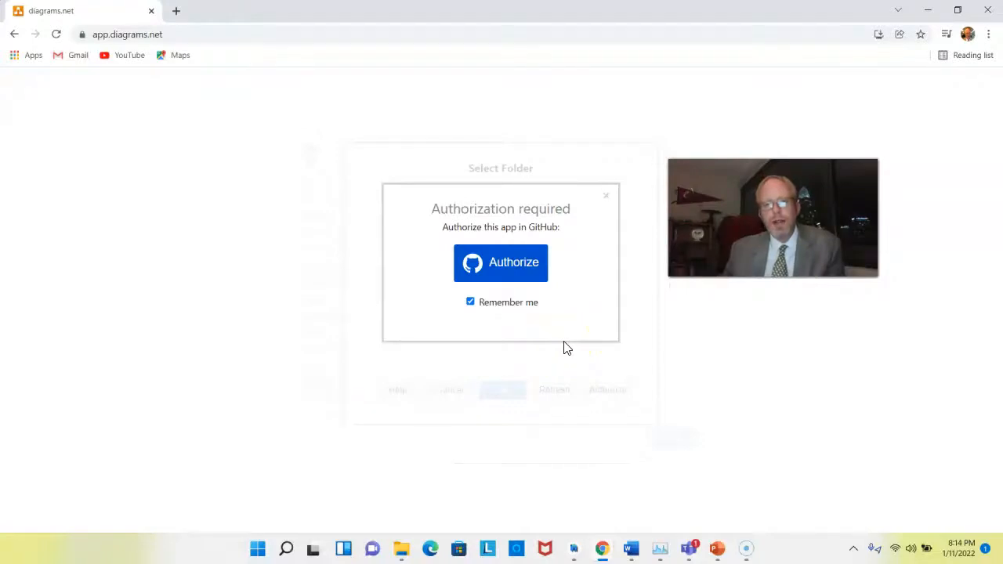
Authorize the app in GitHub and open the MyPlantDiaryQ repository in the folder selection.
left_click(510, 271)
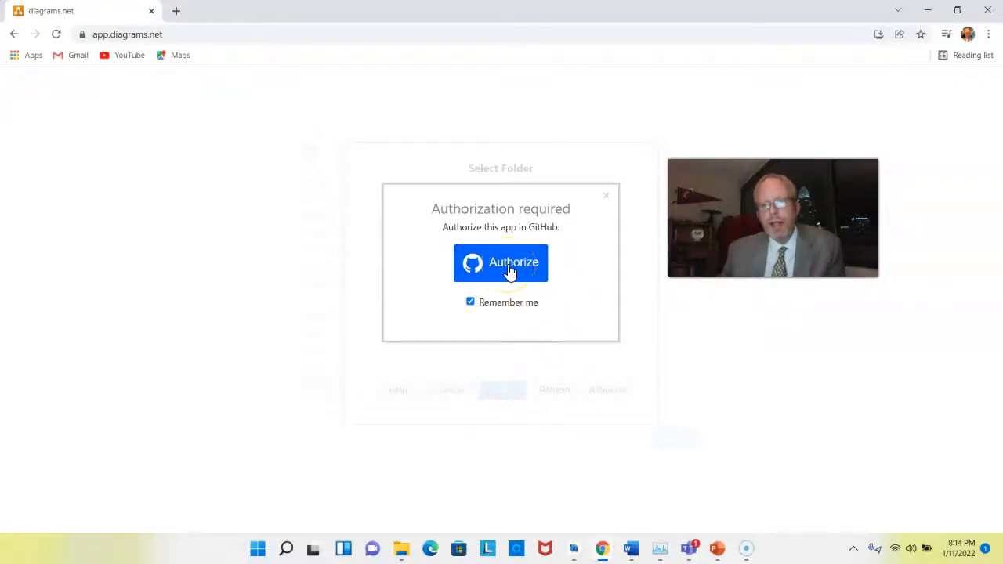
left_click(502, 301)
left_click(503, 265)
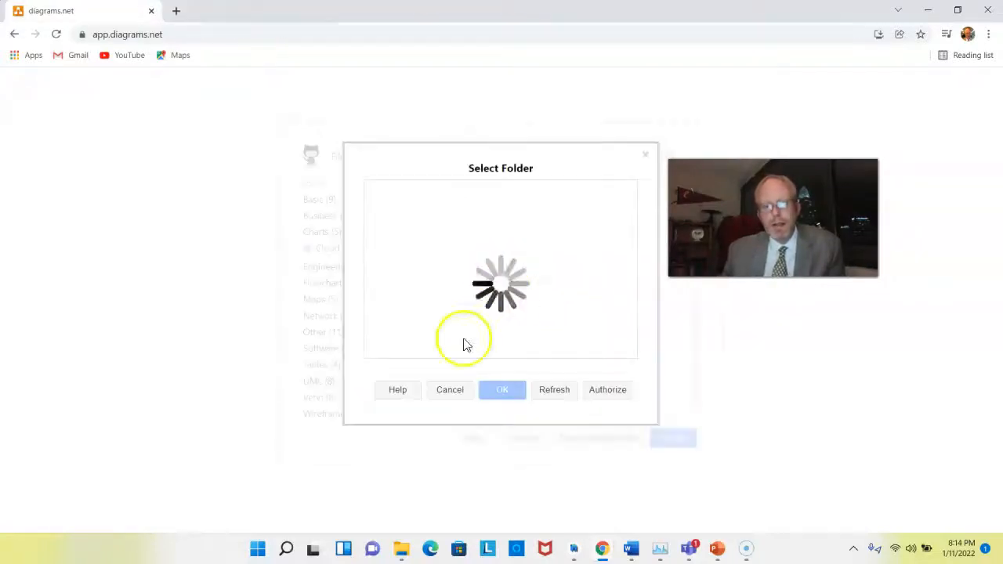
left_click_drag(632, 196, 633, 229)
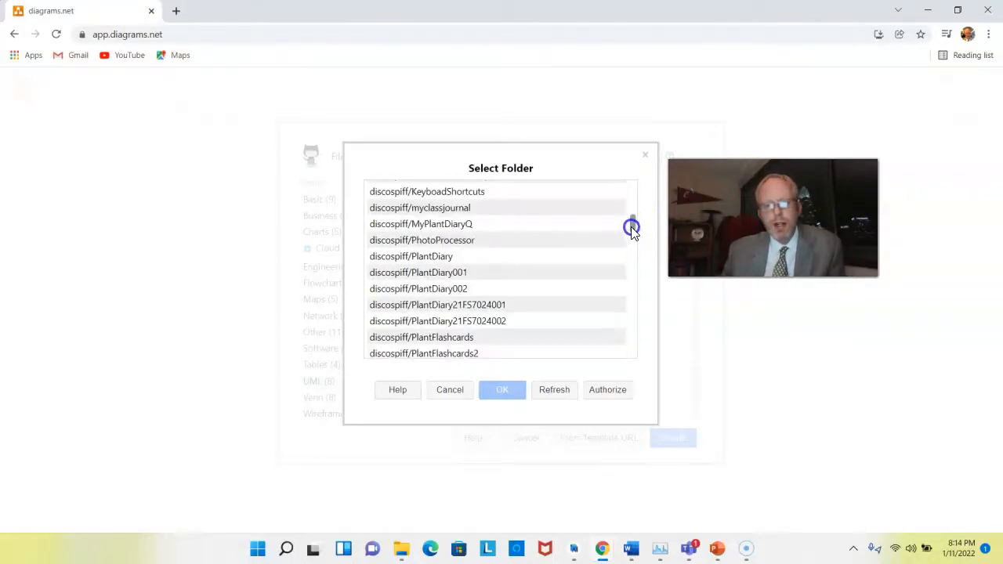
left_click(432, 223)
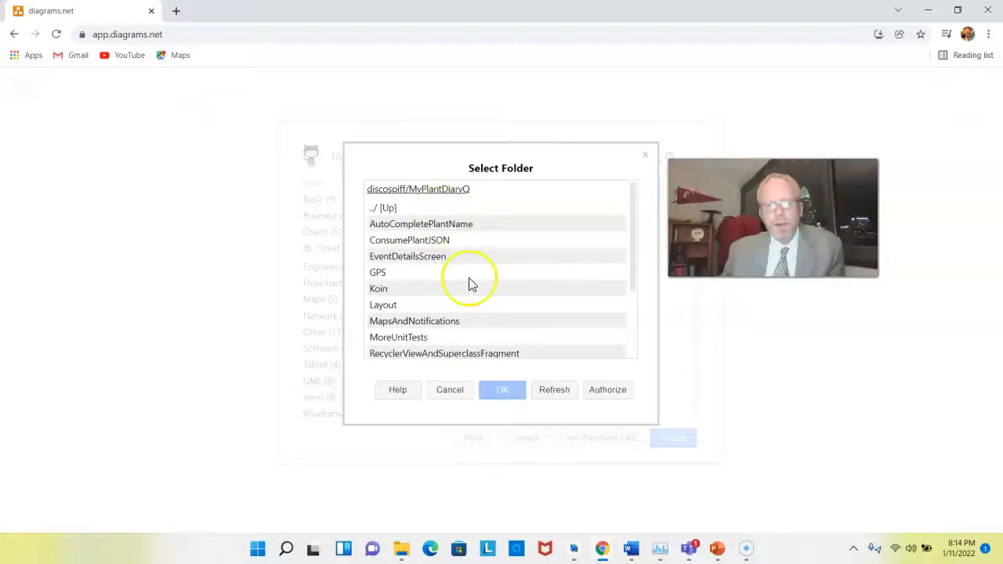
Authorize repository access by installing the draw.io App on the personal GitHub account for all repositories.
left_click(609, 391)
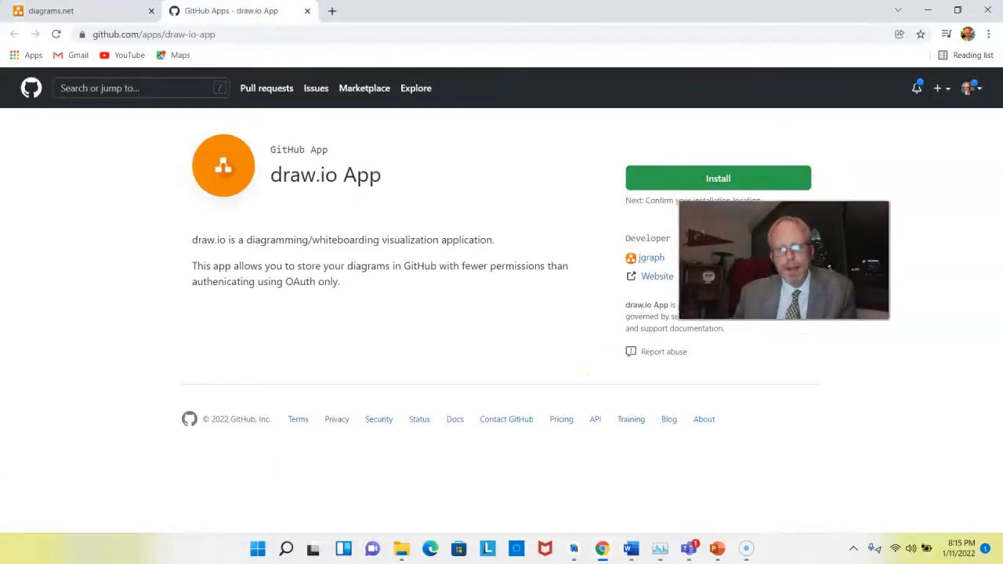
left_click(704, 185)
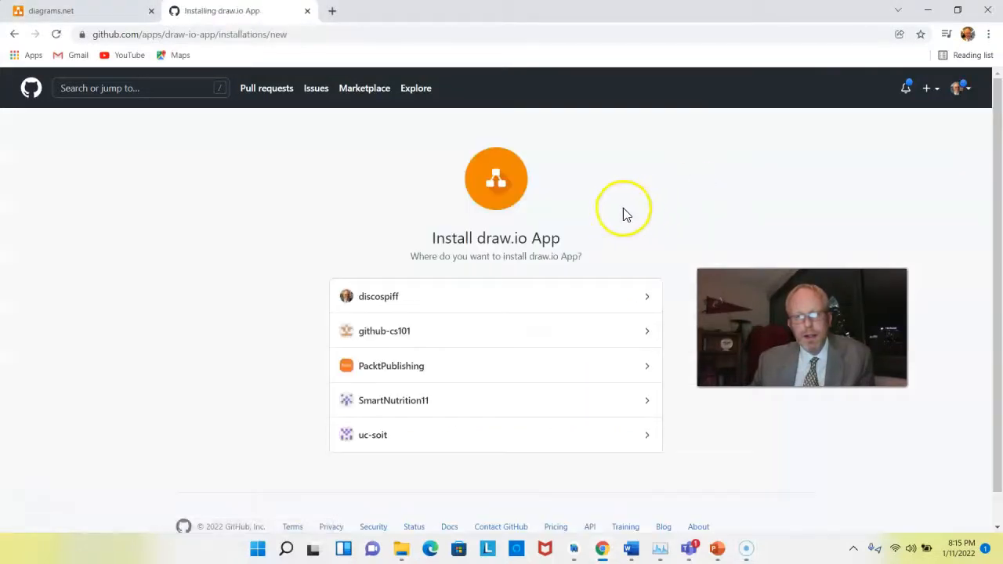
left_click(401, 298)
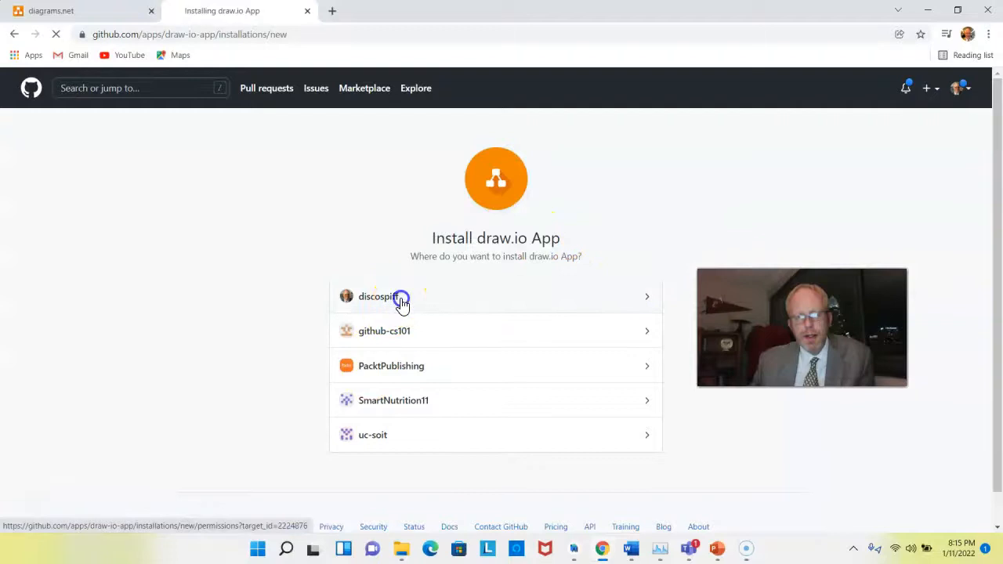
scroll(407, 396, "down", 1)
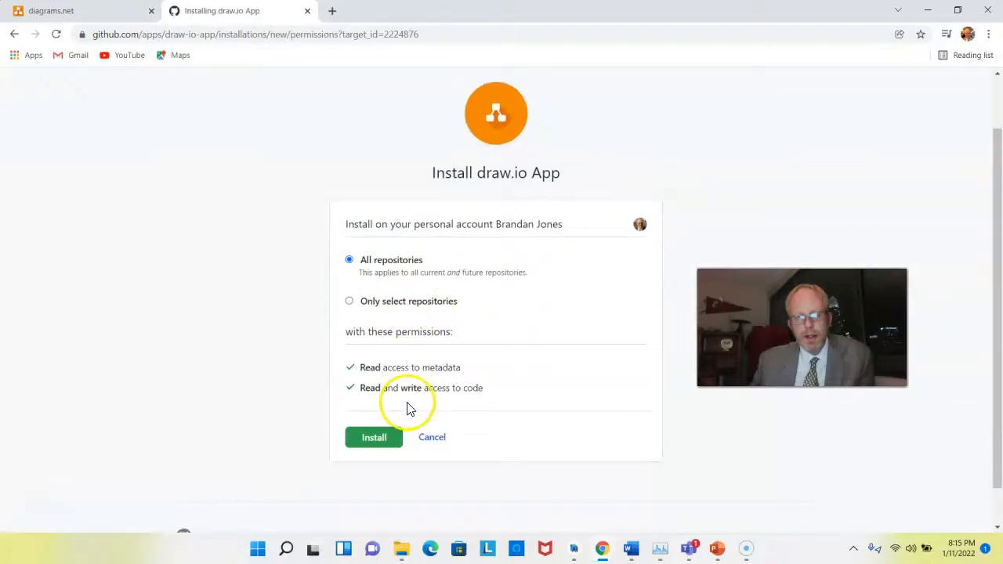
left_click(385, 437)
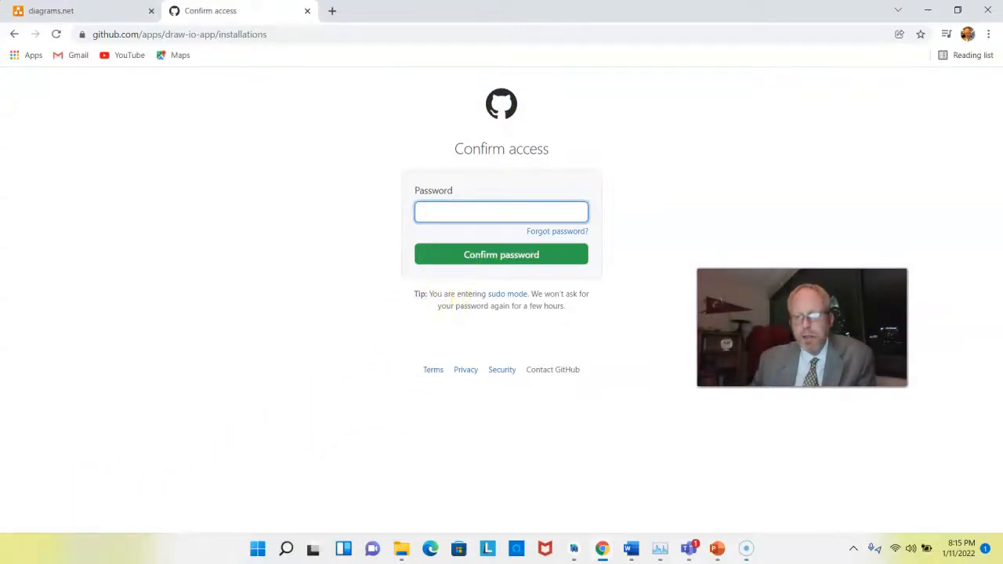
Confirm GitHub access with the account password and dismiss the browser's offer to save it.
key("Return")
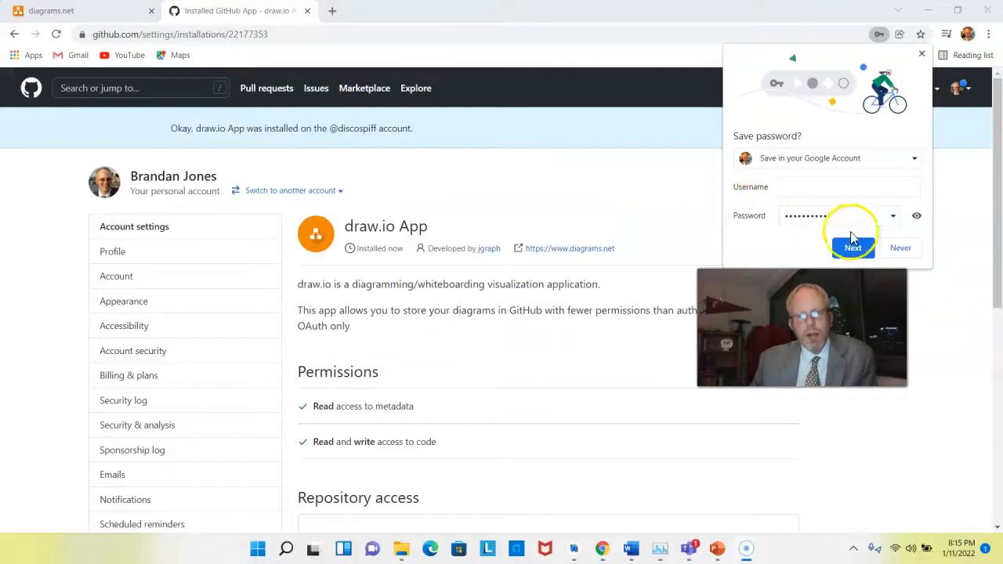
left_click(923, 56)
left_click(924, 56)
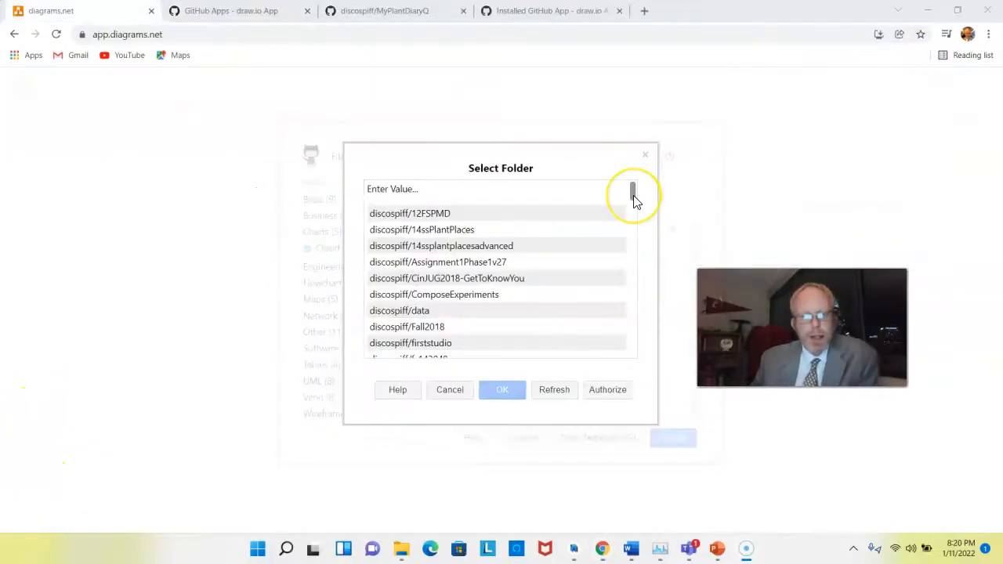
Open the MyPlantDiaryQ repository in the folder selection and look through its branches.
left_click_drag(633, 196, 648, 226)
left_click(486, 267)
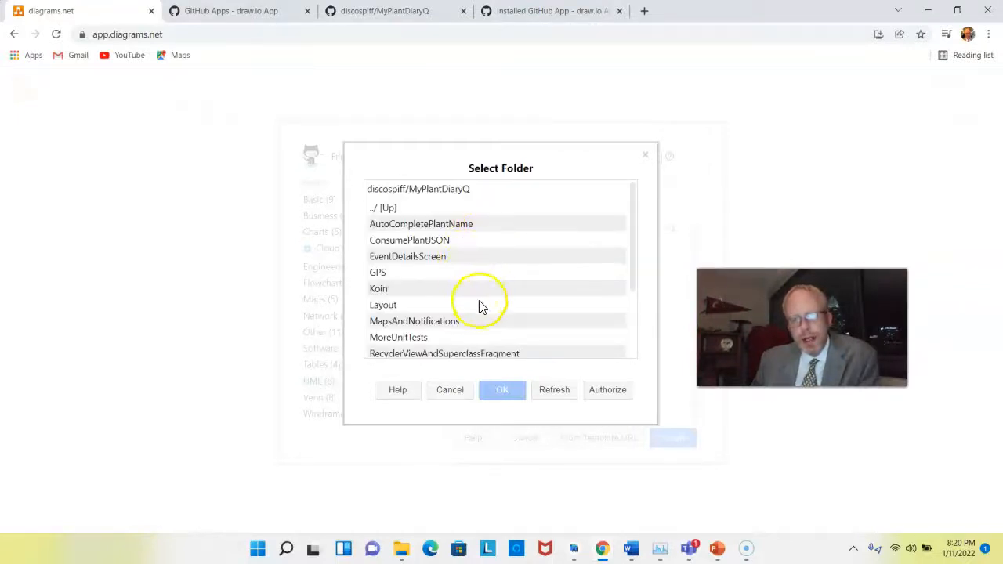
scroll(522, 309, "down", 2)
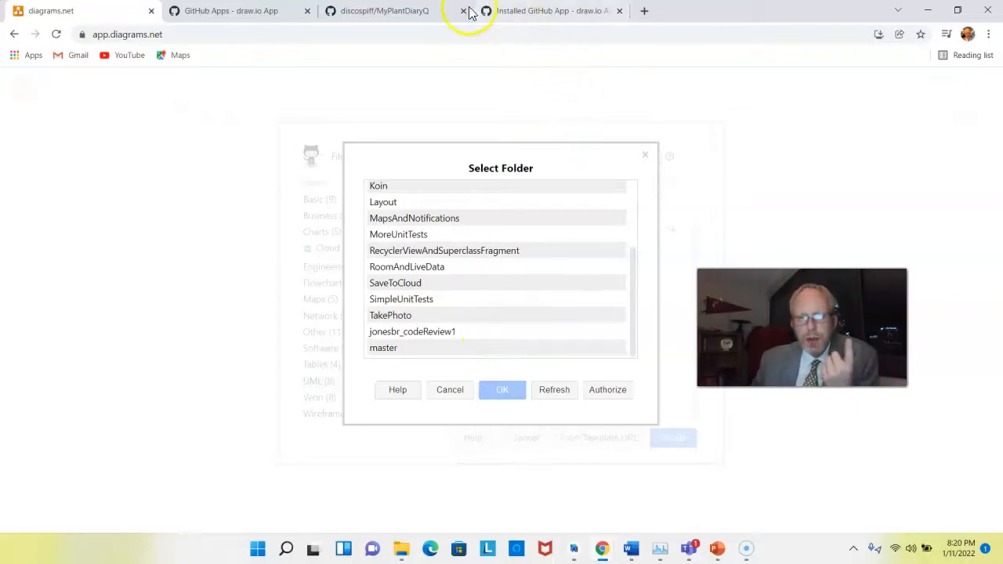
Switch to the MyPlantDiaryQ repository page on GitHub and create a branch named UML from master.
left_click(411, 7)
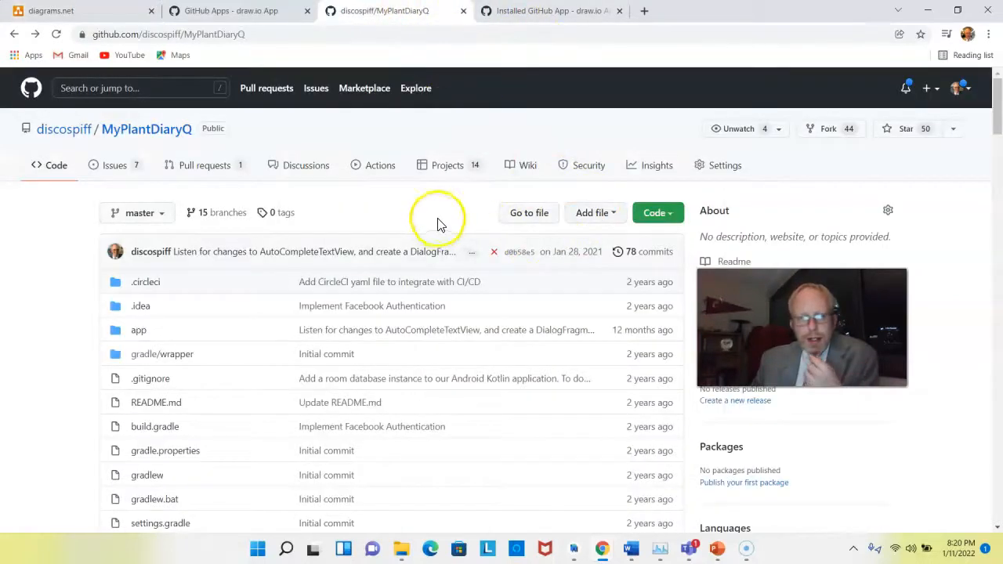
left_click(145, 213)
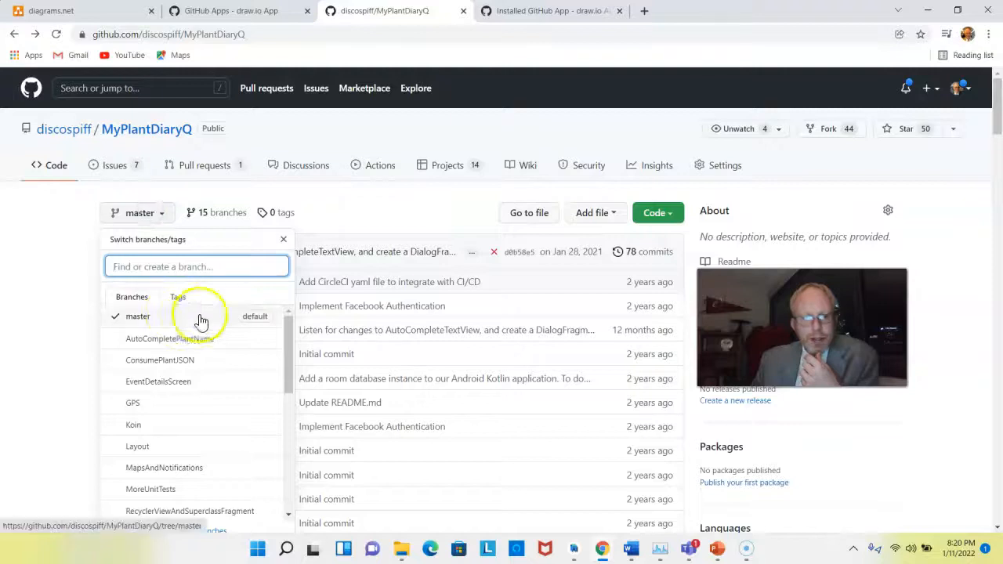
left_click(215, 265)
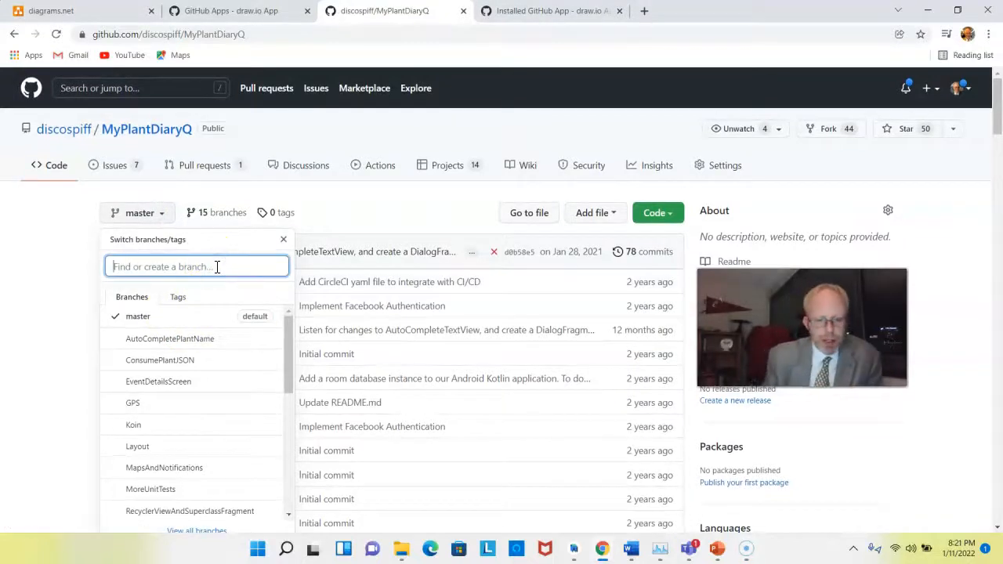
type("UML")
left_click(188, 315)
Return to diagrams.net, refresh the folder list, and open the UML branch of MyPlantDiaryQ.
left_click(118, 10)
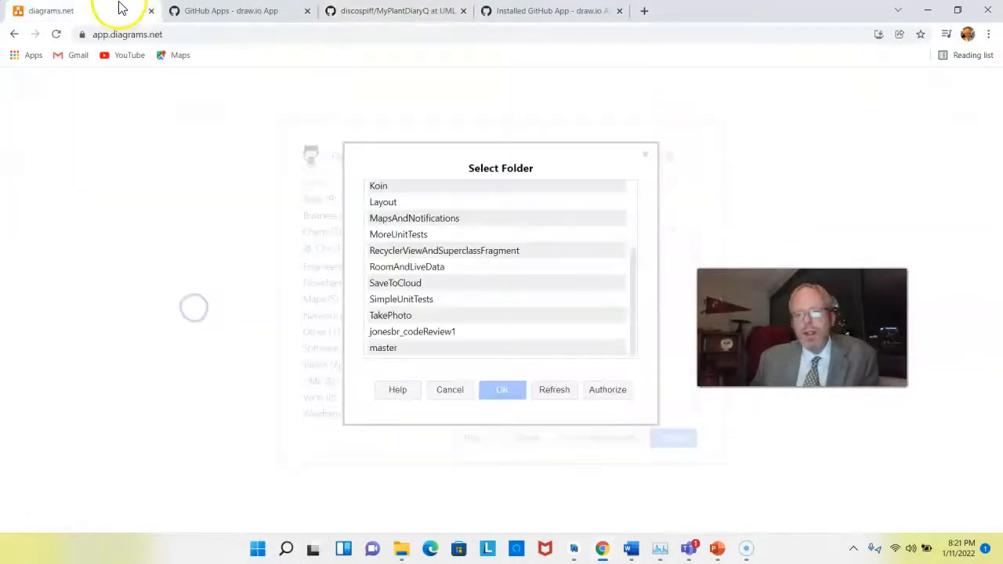
scroll(494, 298, "up", 3)
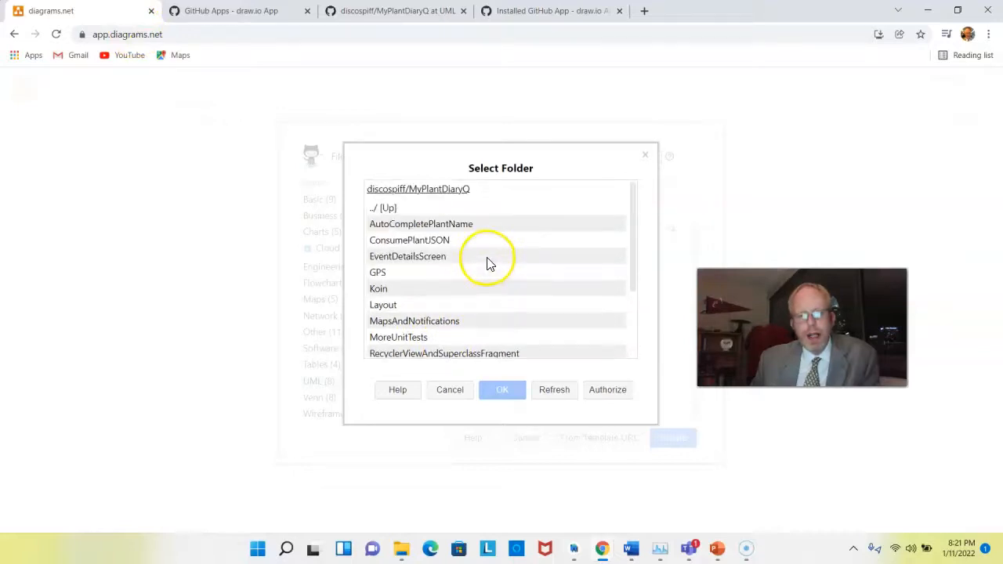
left_click(554, 390)
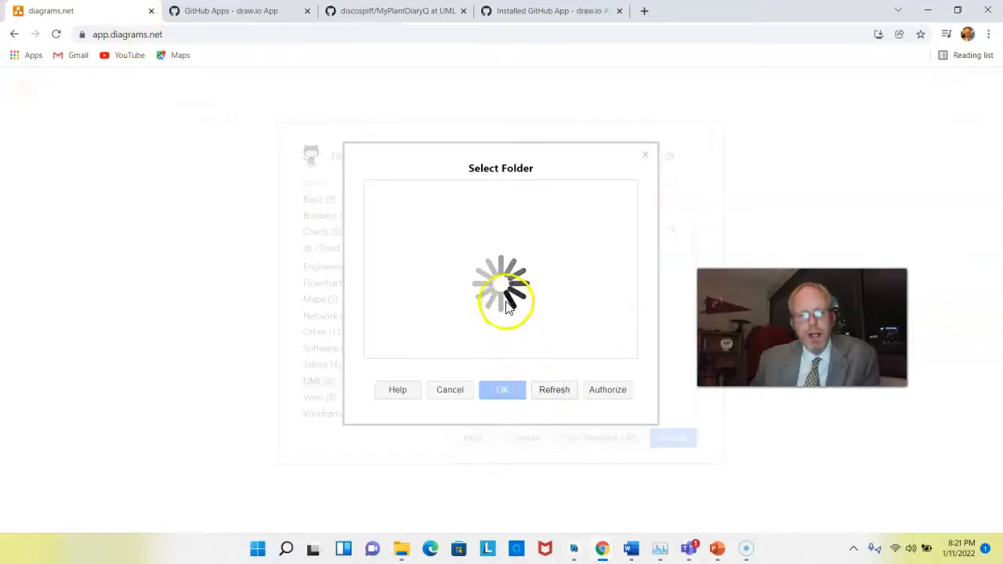
scroll(505, 290, "down", 5)
left_click(458, 244)
scroll(441, 269, "down", 3)
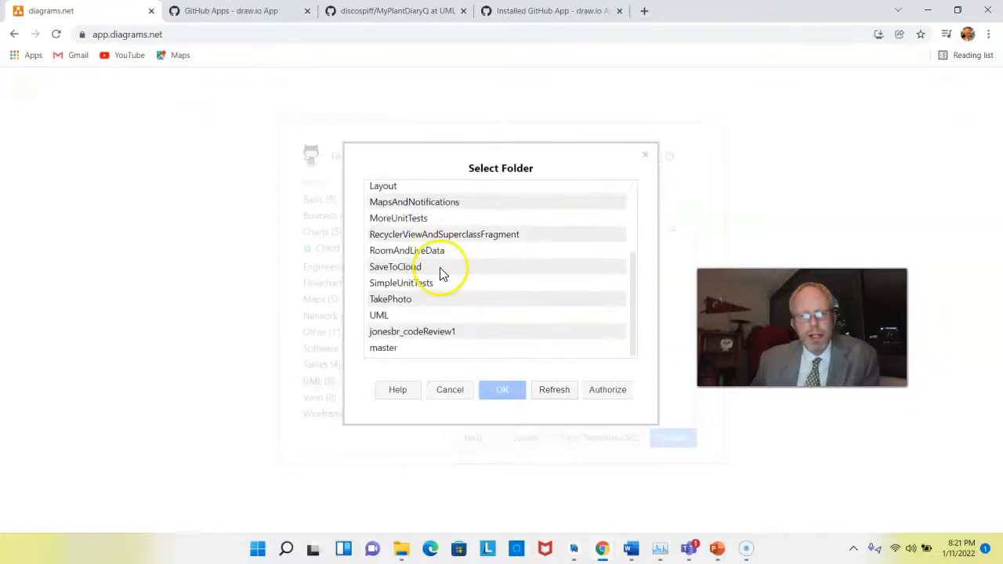
left_click(392, 318)
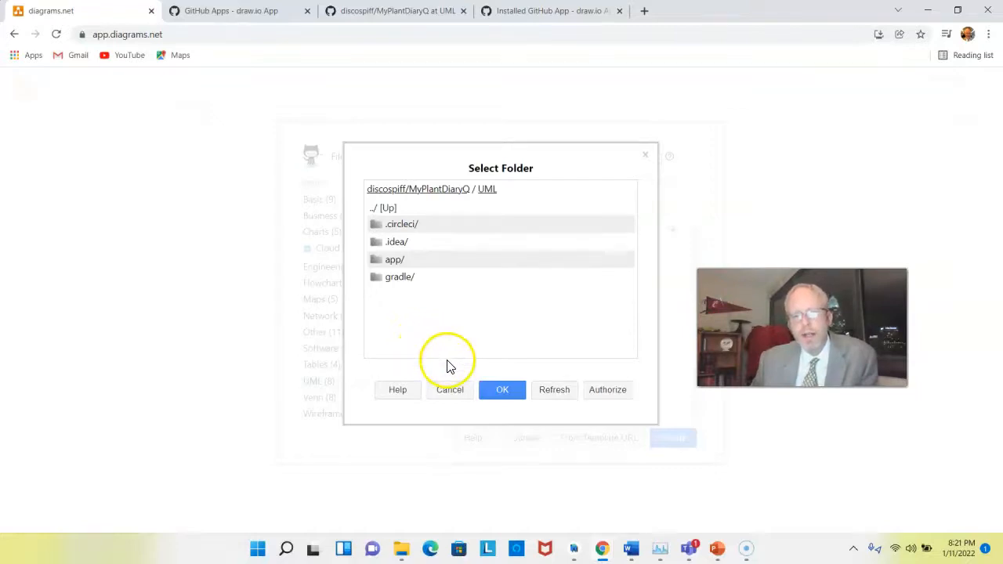
Save the diagram in the root of the UML branch, appending UML to the suggested commit message.
left_click(497, 397)
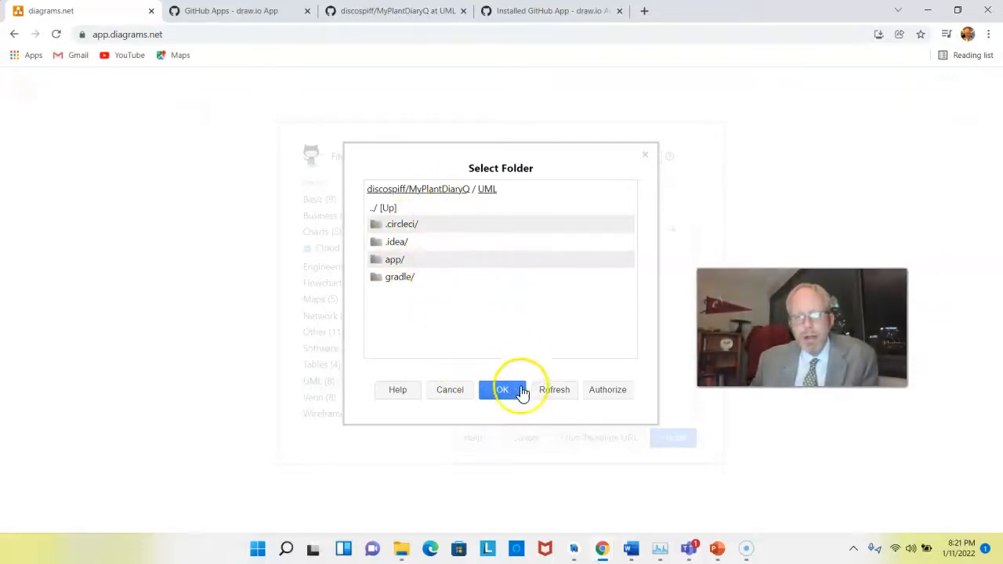
left_click(522, 391)
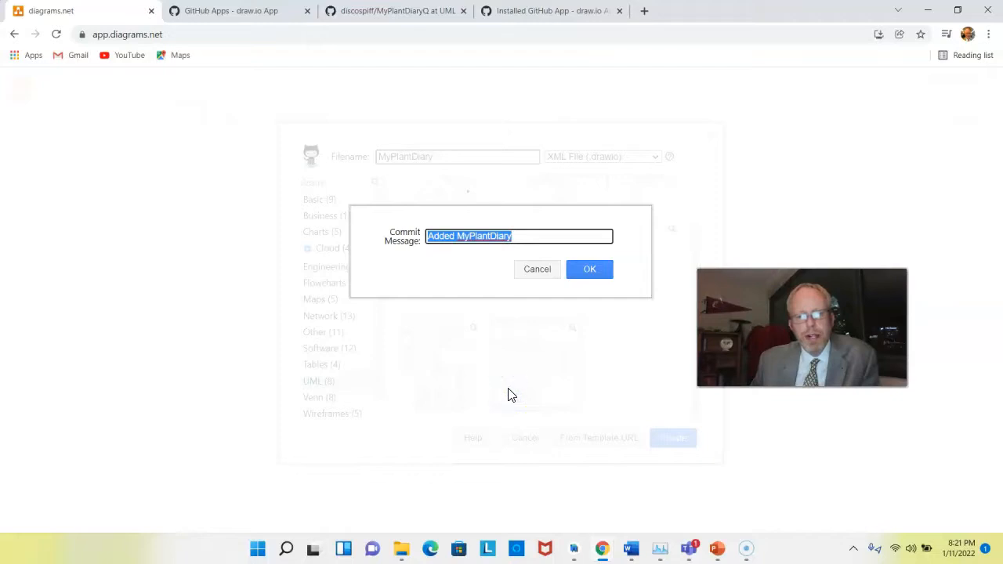
left_click(580, 236)
type("UML")
left_click(587, 271)
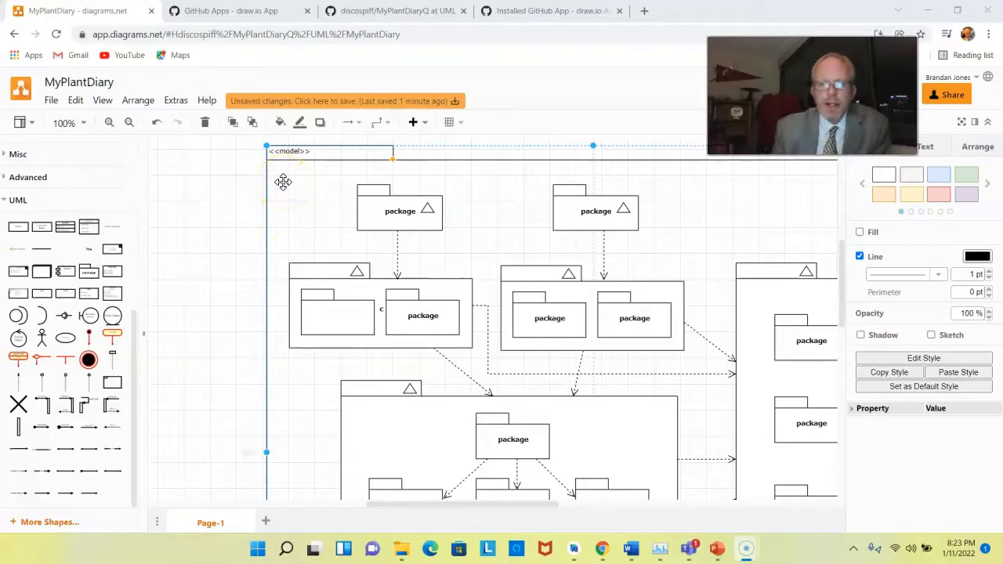
Delete the outer model frame that surrounds the template's packages.
right_click(366, 160)
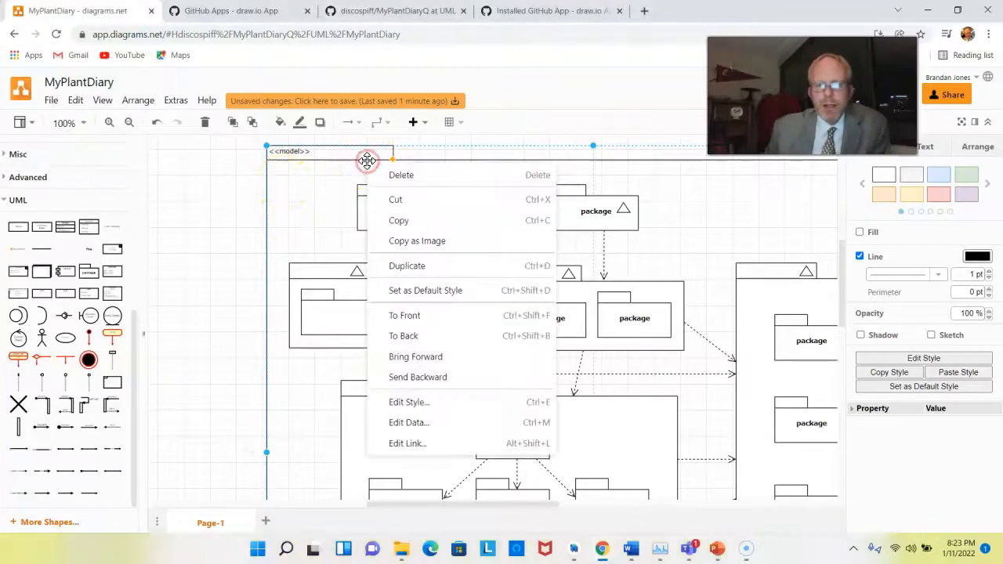
left_click(374, 172)
left_click(288, 179)
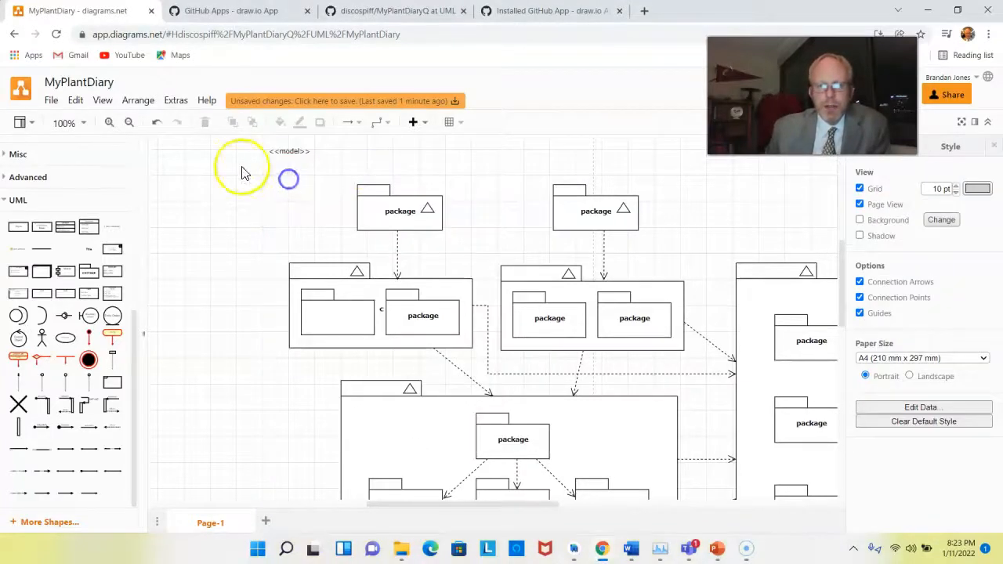
Delete all remaining template packages and connectors to leave an empty page.
left_click_drag(242, 168, 423, 494)
key("Delete")
left_click_drag(672, 504, 384, 502)
scroll(478, 458, "up", 3)
left_click_drag(536, 364, 751, 432)
key("Delete")
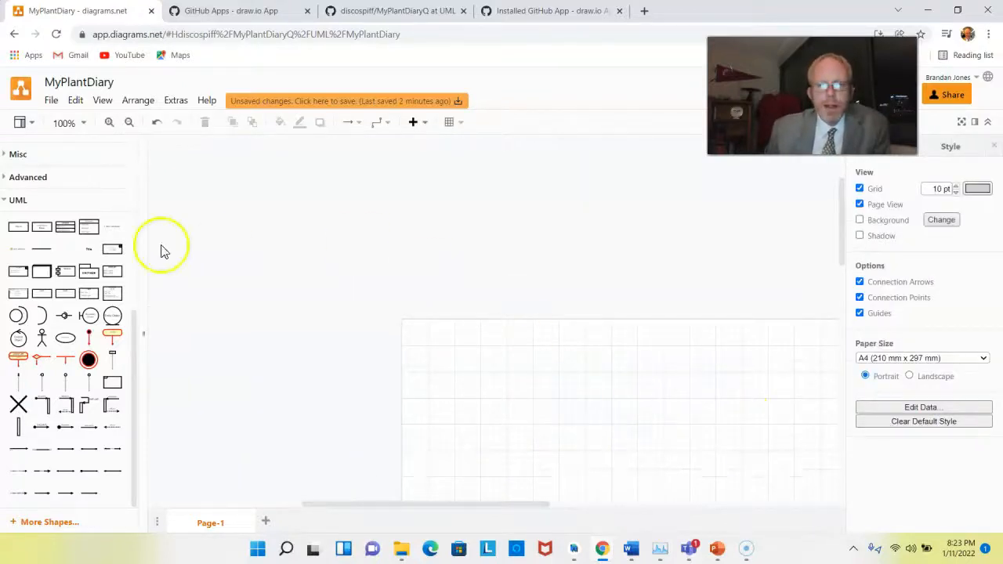
Add a UML package shape to the empty page and enlarge it into a wide rectangle with room for classes.
left_click(89, 271)
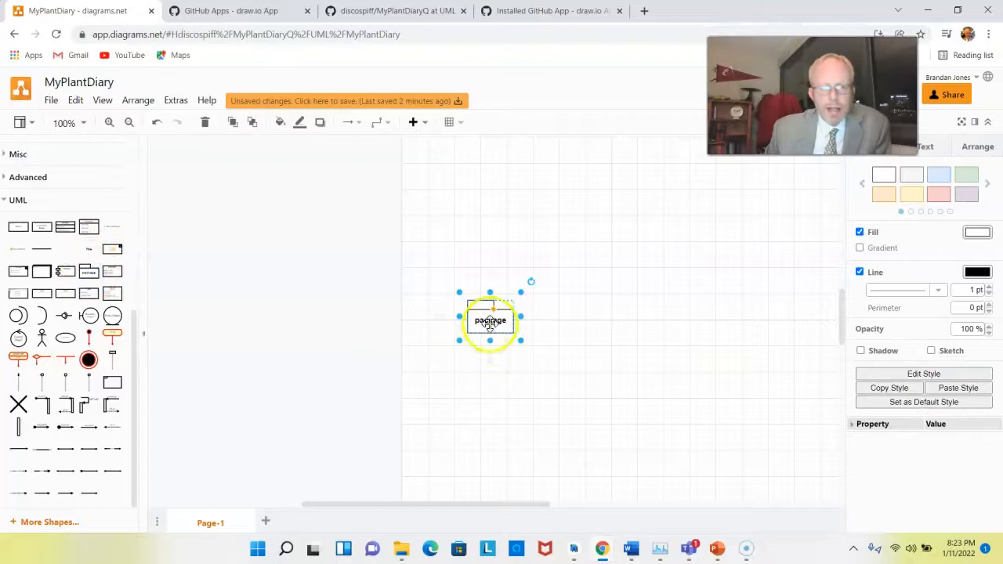
left_click_drag(521, 340, 756, 480)
left_click(615, 386)
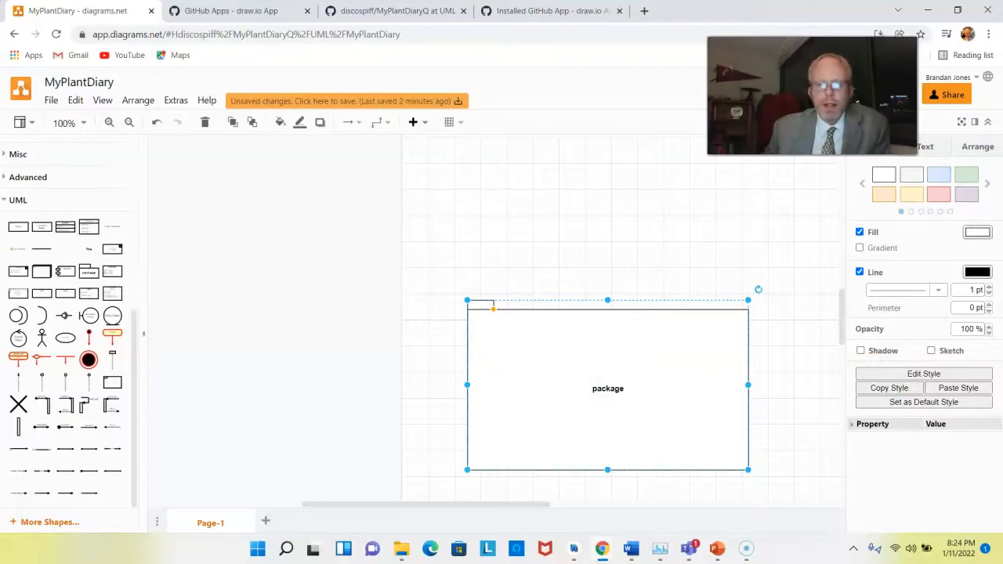
Switch to Android Studio and examine the packages and classes under com.myplantdiary, expanding the background package, before returning to the diagram.
left_click_drag(1002, 224, 600, 88)
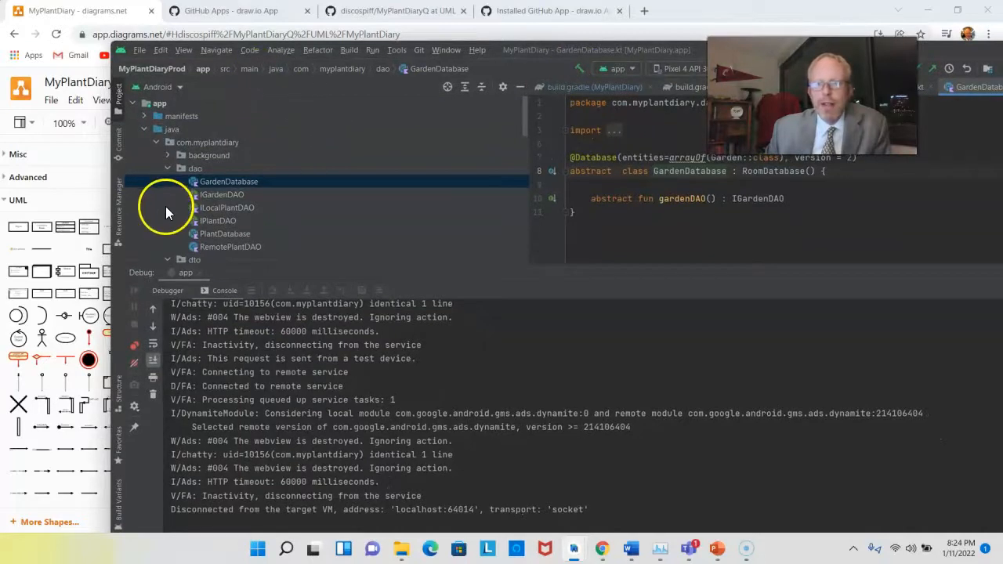
scroll(172, 205, "down", 2)
scroll(208, 190, "down", 10)
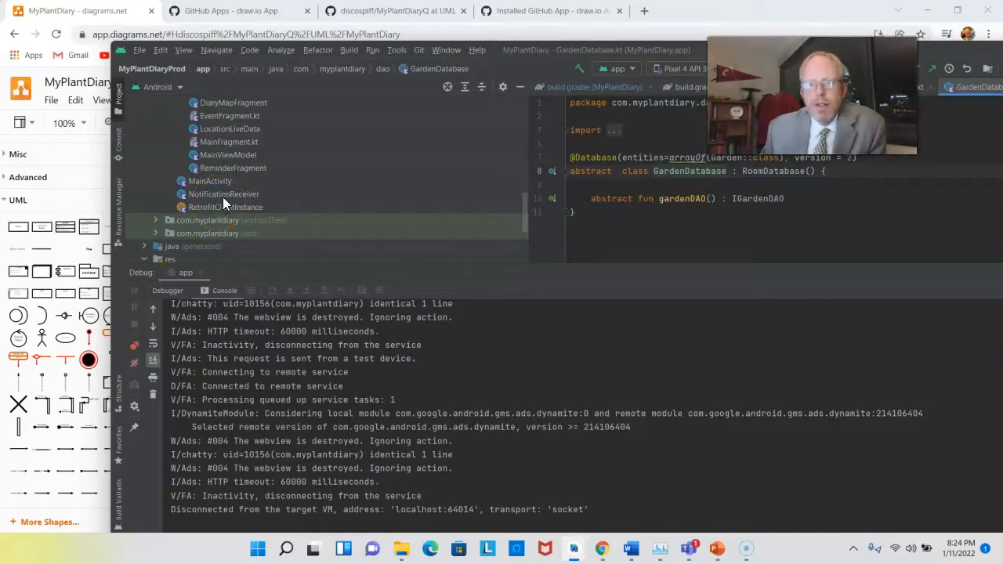
scroll(222, 196, "up", 3)
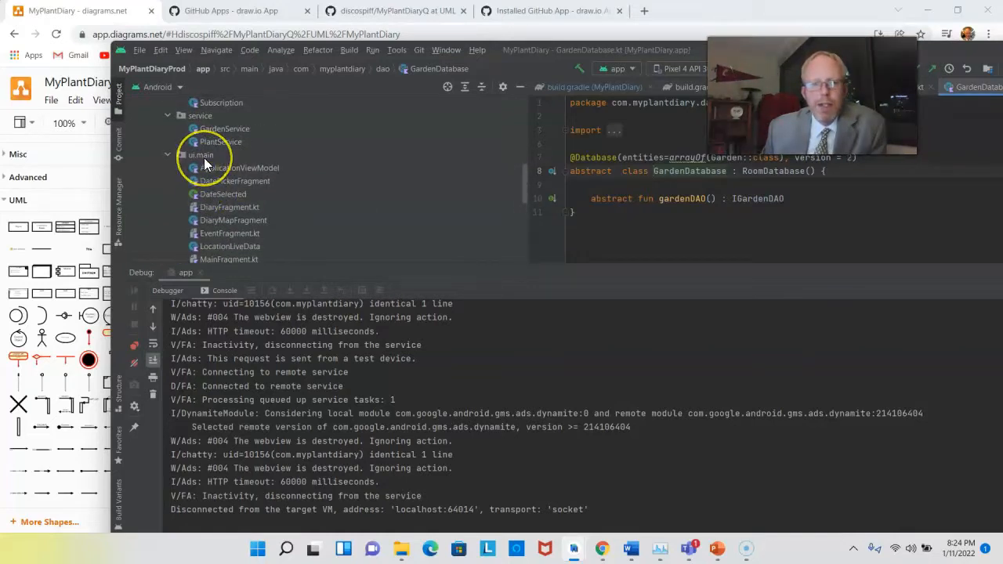
scroll(204, 158, "up", 4)
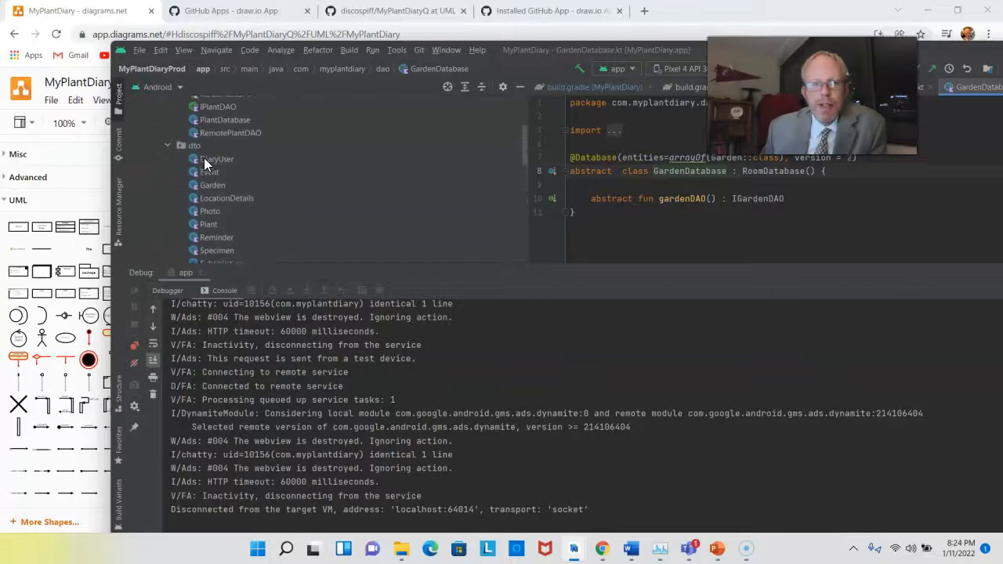
scroll(204, 163, "up", 2)
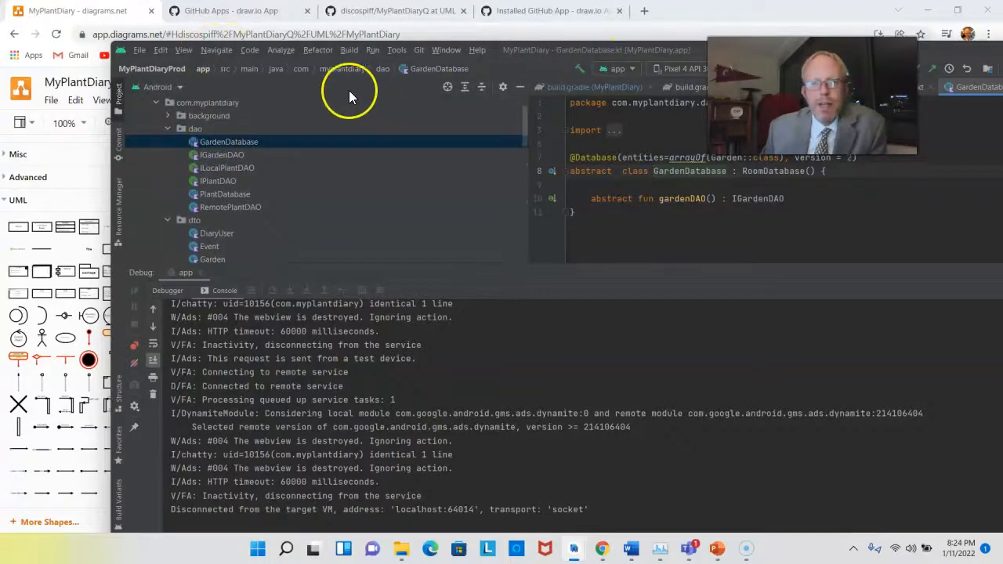
left_click(167, 116)
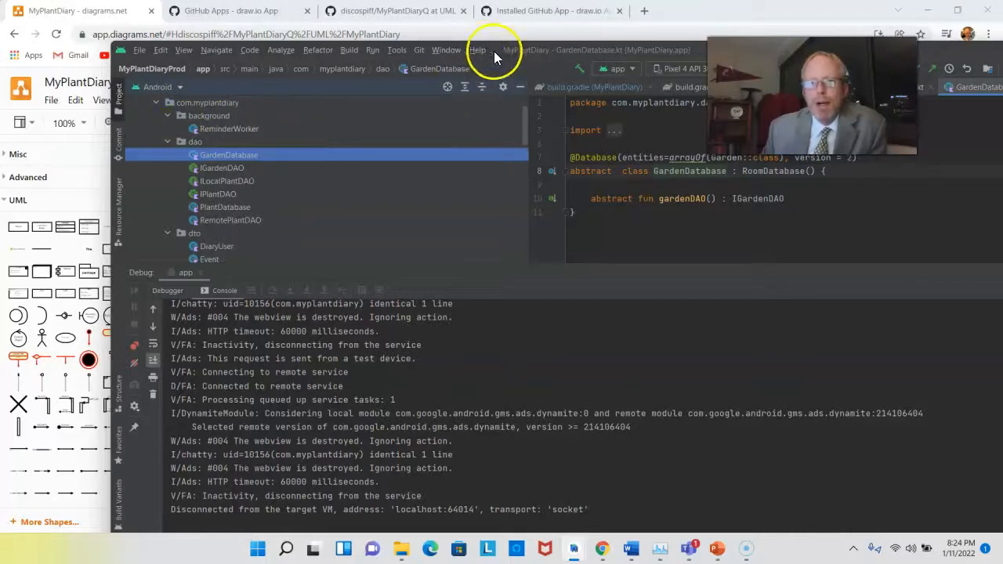
left_click(939, 56)
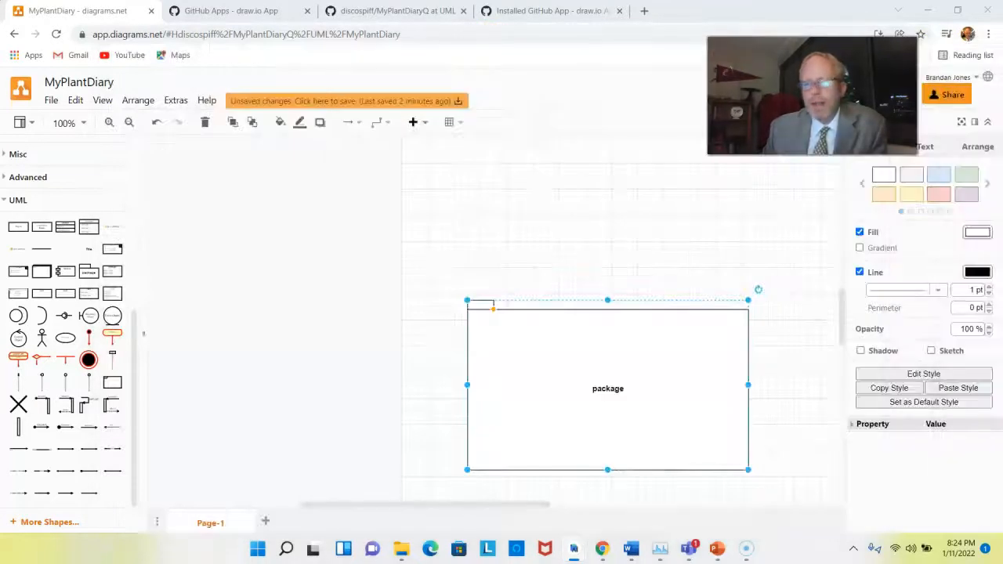
Rename the package com.myplantdiary.ui.
double_click(625, 388)
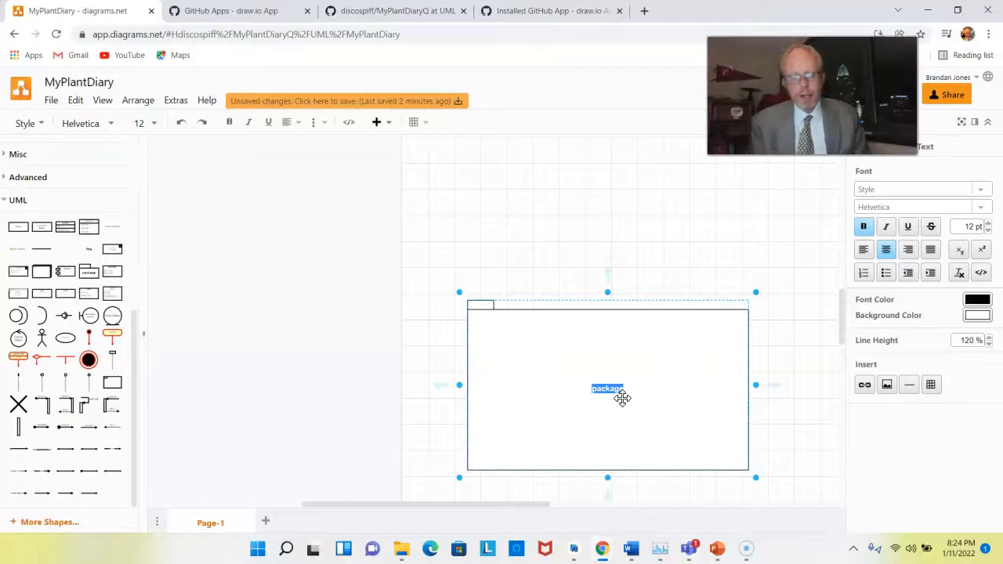
type("myplantdiary.")
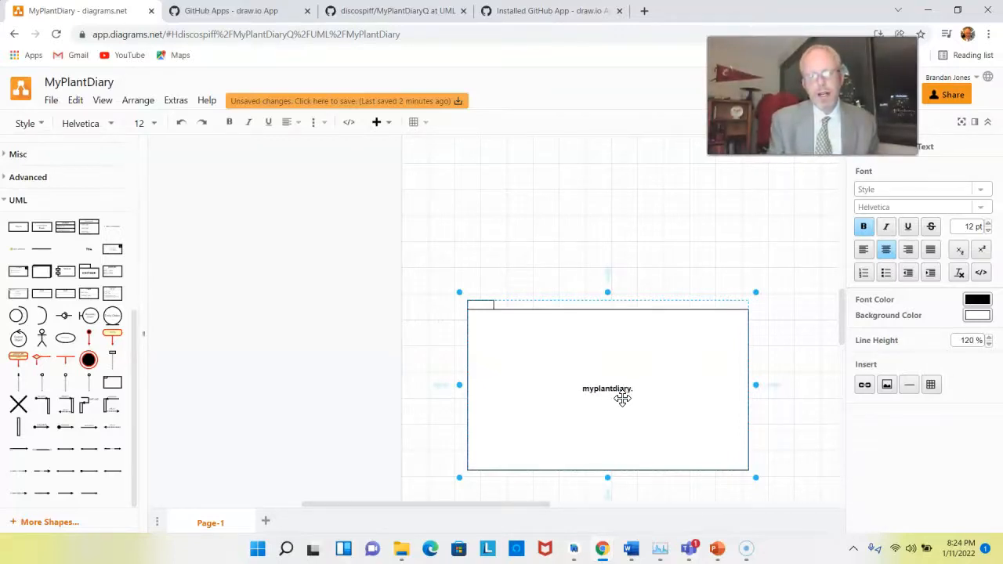
type("m.")
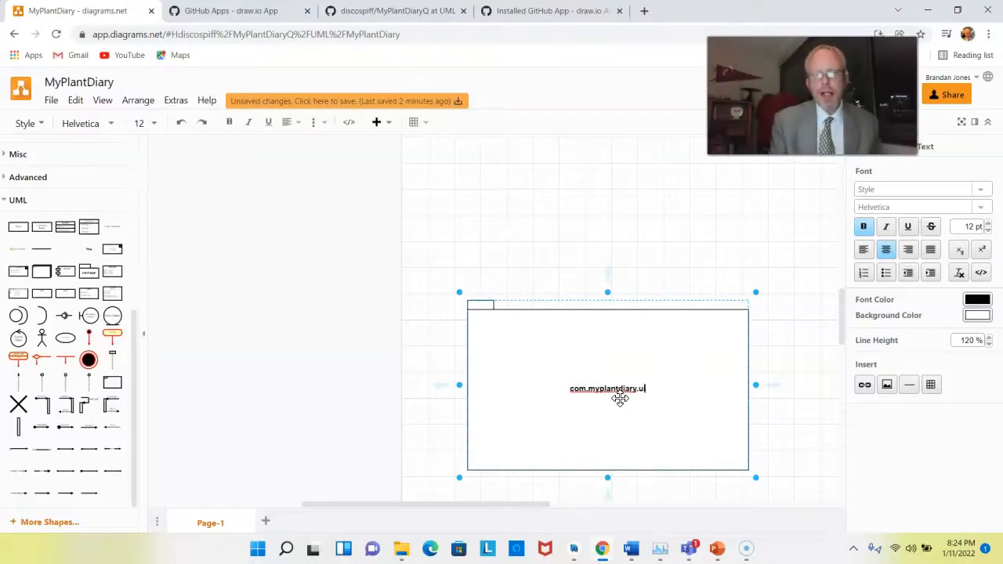
left_click(647, 389)
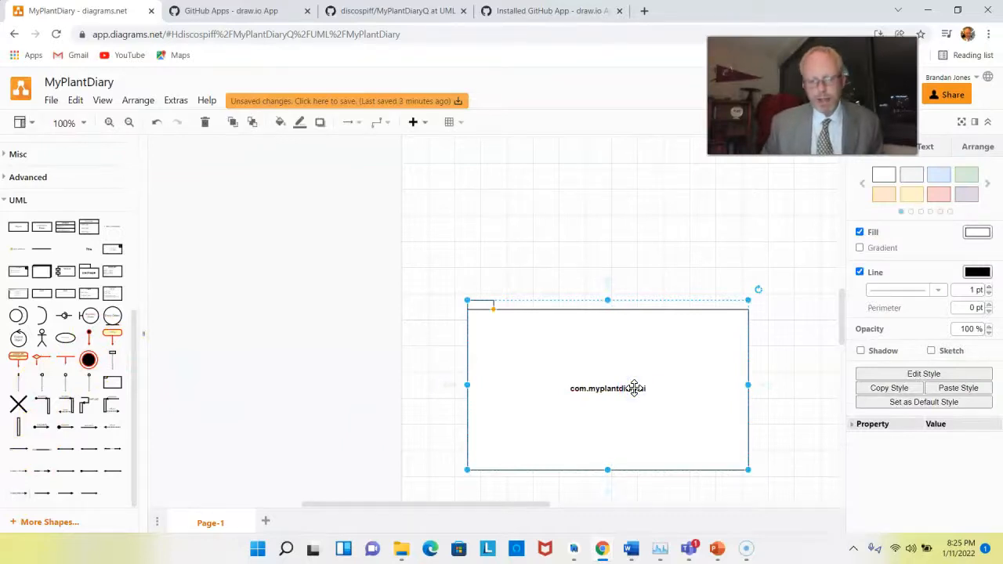
Add blank lines below the com.myplantdiary.ui label to push the name up to the package's upper edge.
double_click(635, 388)
key("Return")
key("Return")
key("Return")
key("Return")
key("Return")
key("Return")
key("Return")
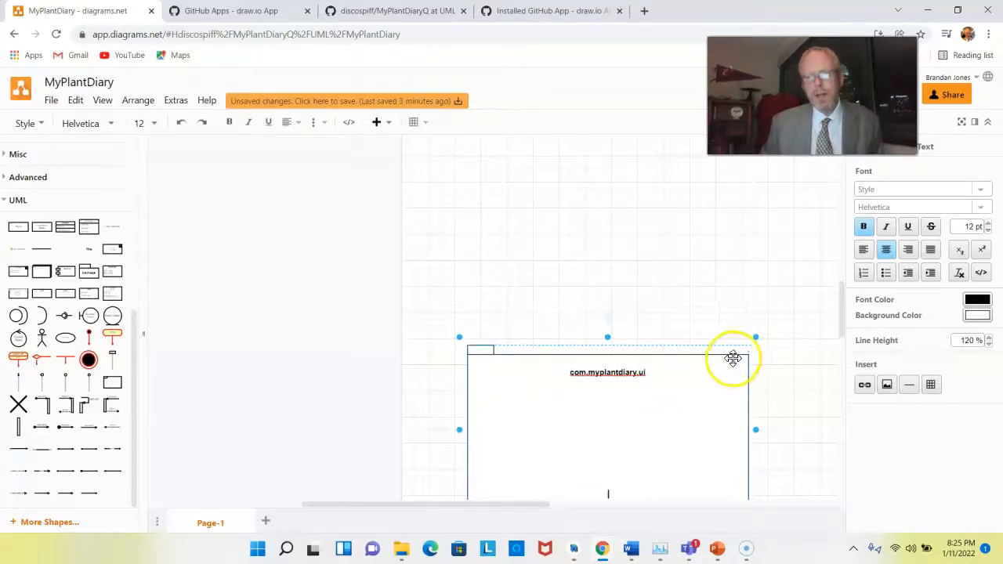
Move the com.myplantdiary.ui package near the upper-left corner of the page, leaving free space below it.
left_click_drag(730, 357, 689, 208)
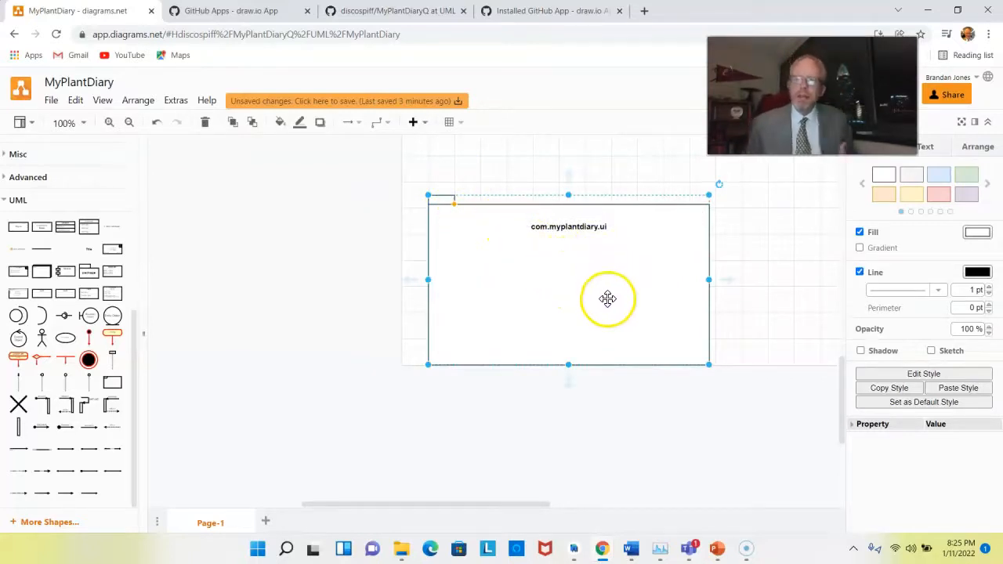
left_click_drag(605, 285, 607, 235)
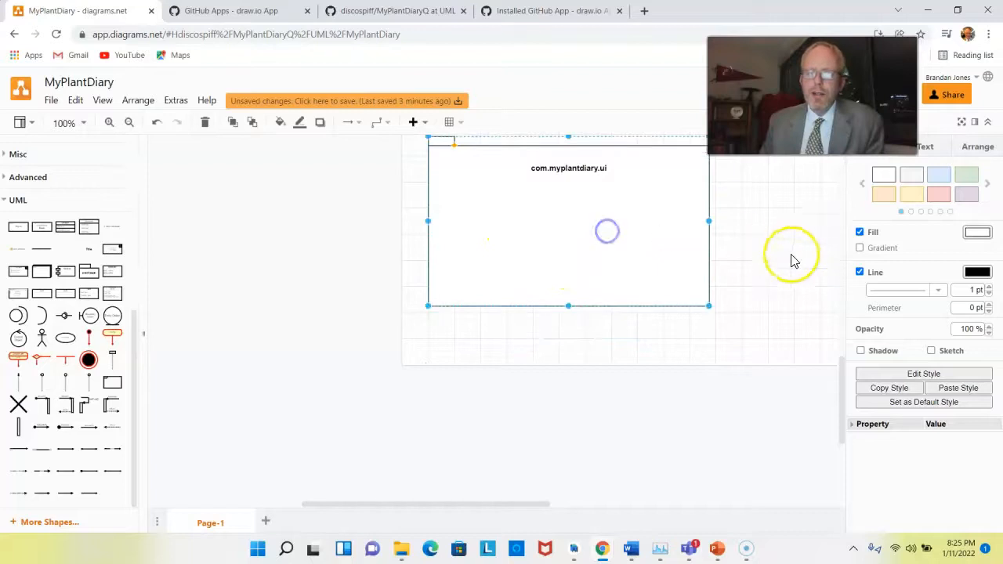
scroll(791, 262, "up", 5)
left_click_drag(636, 466, 653, 181)
Copy the com.myplantdiary.ui package and paste the duplicate directly below the original.
right_click(648, 222)
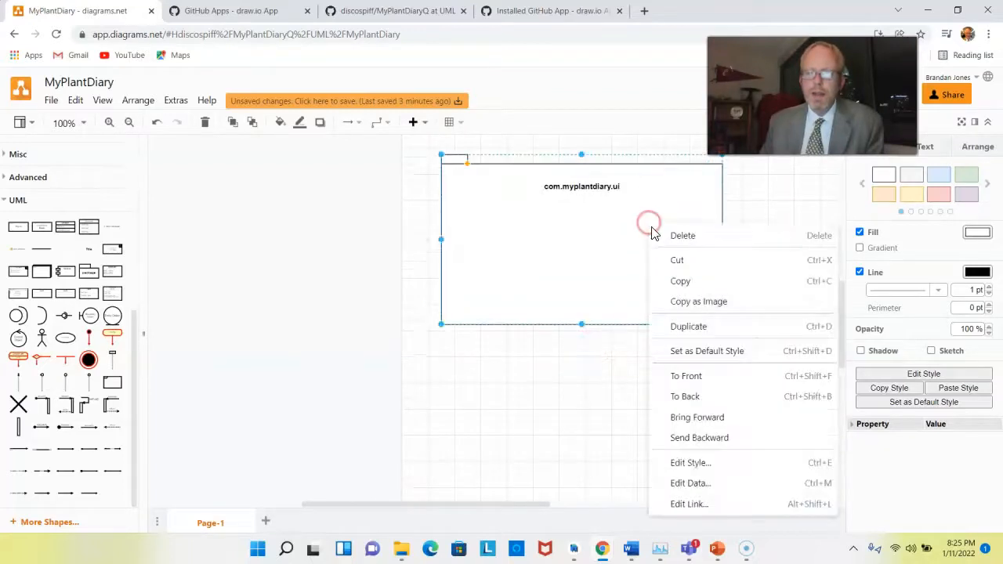
left_click(692, 279)
right_click(561, 389)
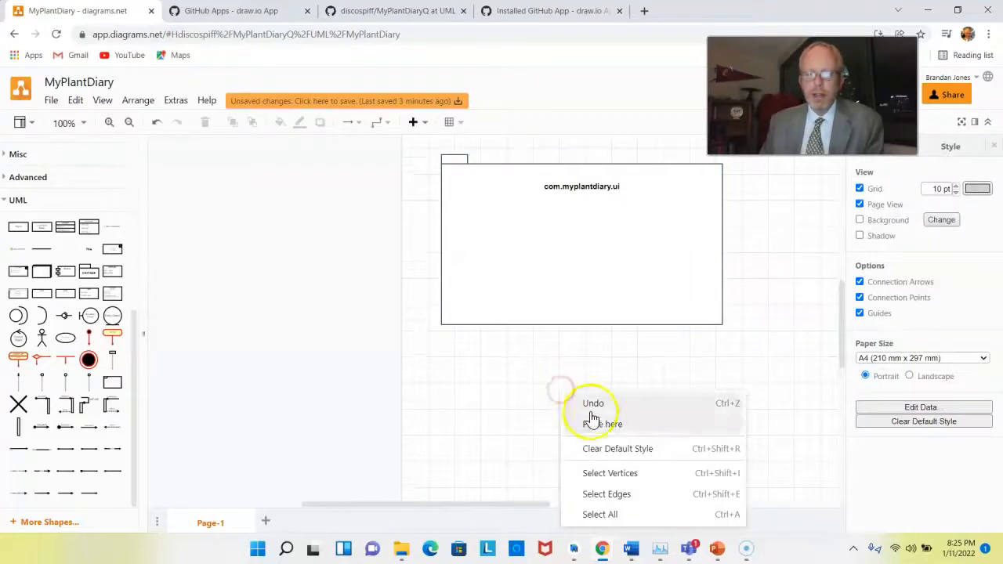
left_click(605, 428)
left_click(382, 221)
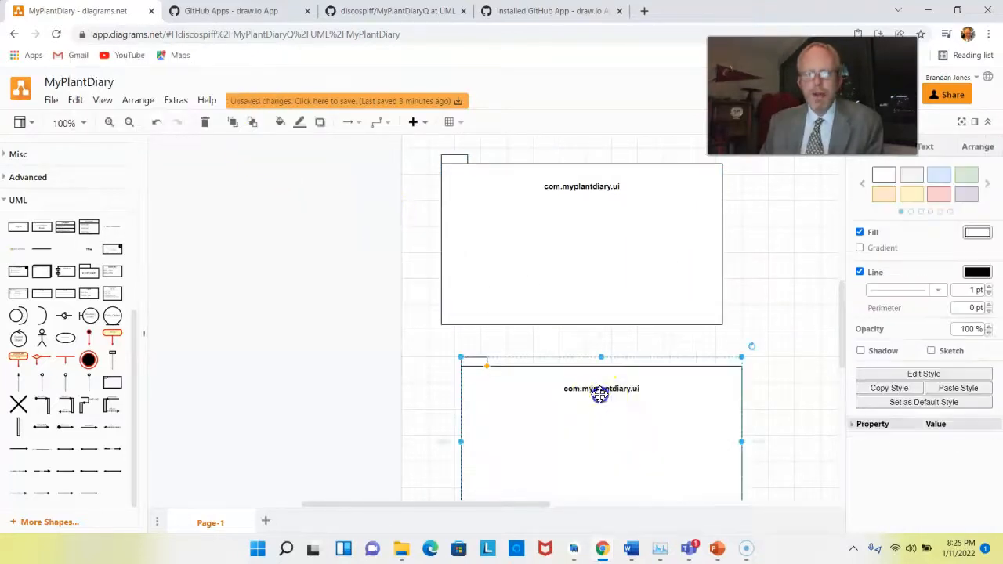
Rename the duplicated package below the ui package com.myplantdiary.dto.
double_click(639, 389)
key("Escape")
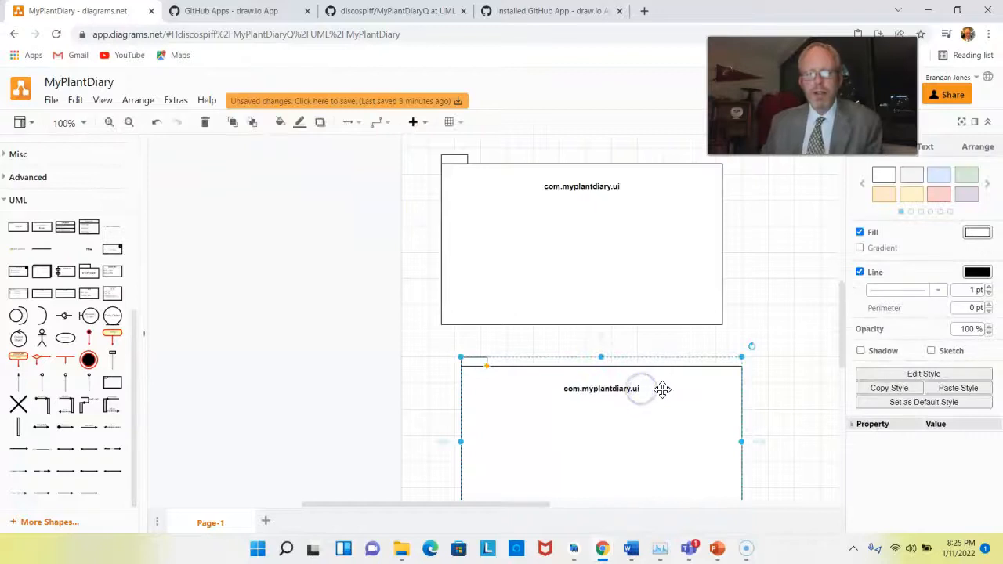
double_click(642, 389)
left_click(643, 388)
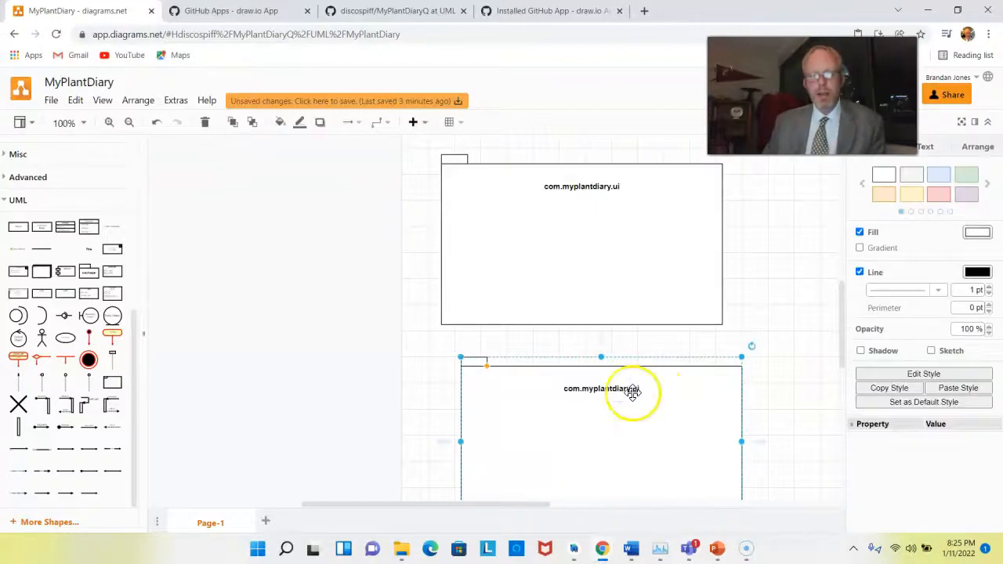
double_click(633, 391)
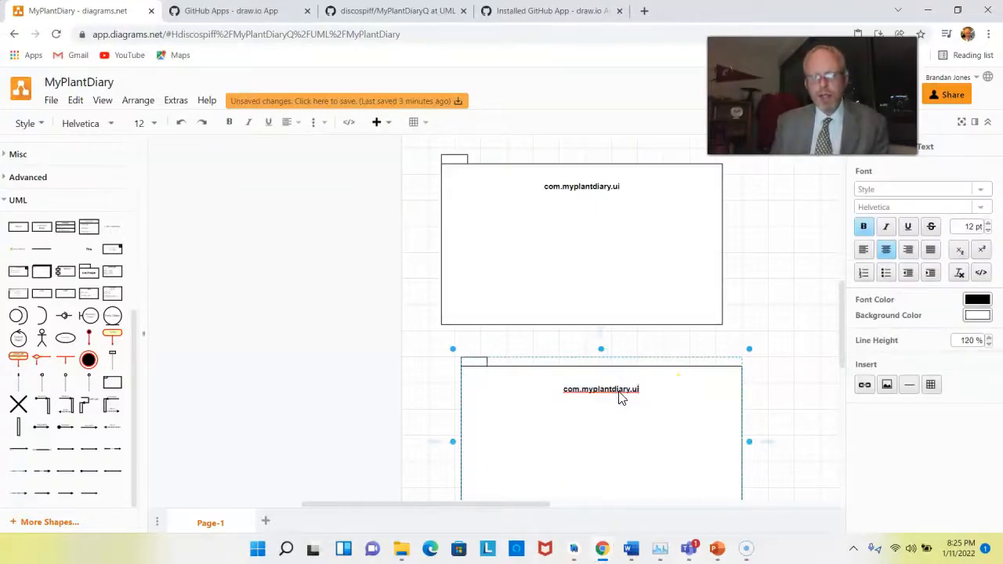
type("dto")
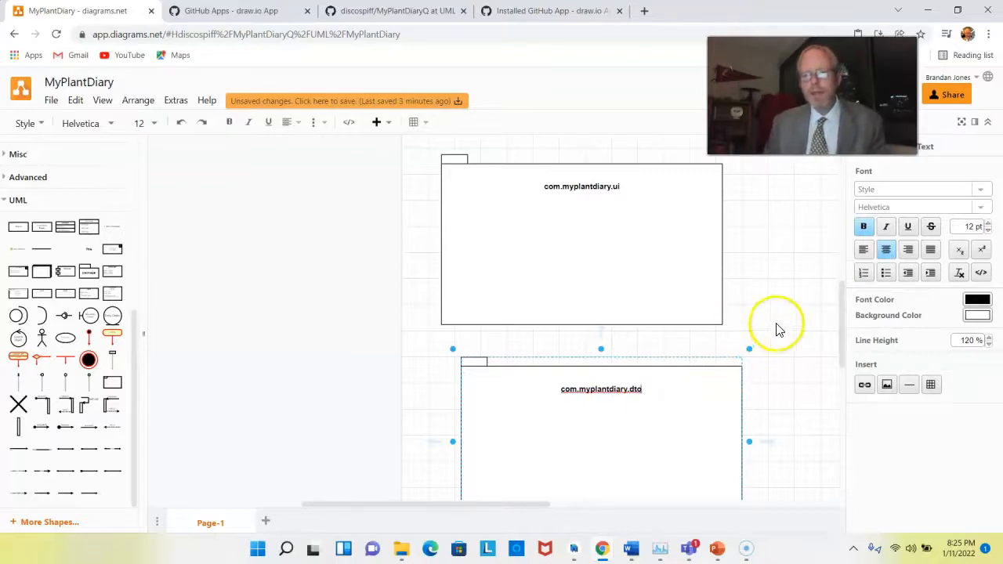
left_click(776, 324)
Paste another copy of the ui package and place it to the right of the original.
left_click_drag(539, 504, 634, 504)
right_click(576, 292)
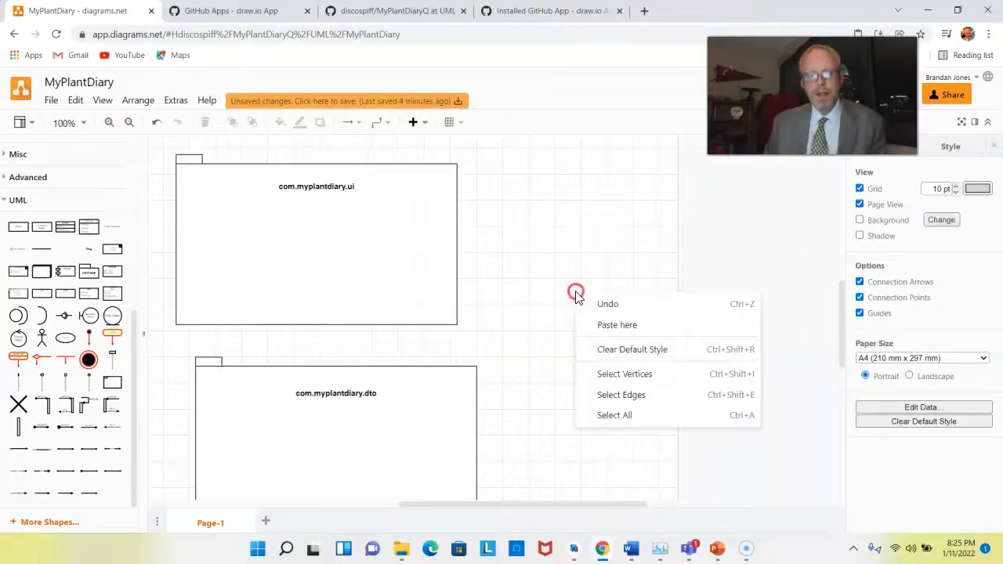
left_click(624, 326)
left_click_drag(660, 314, 601, 236)
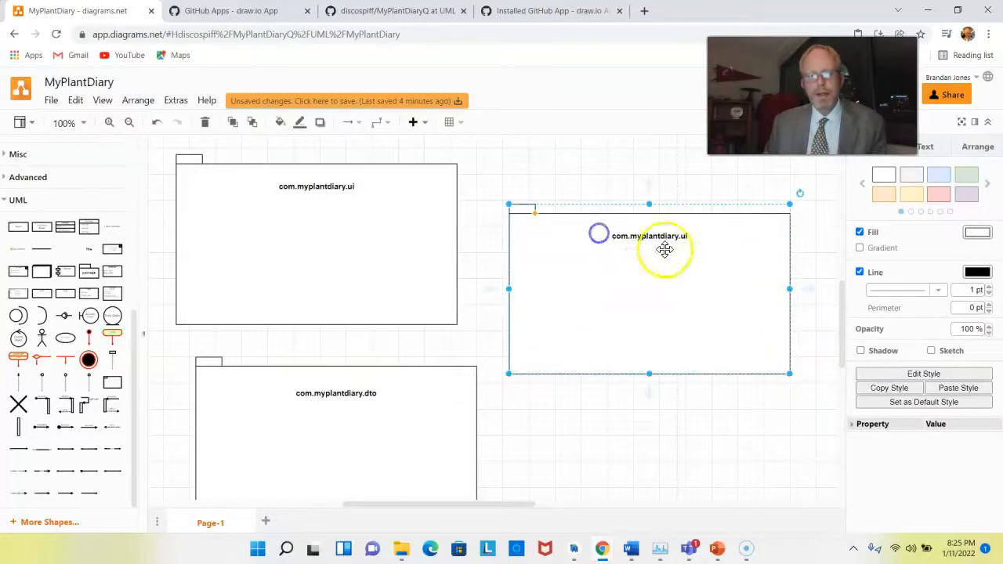
Rename the package copy beside the ui package com.myplantdiary.dao.
double_click(686, 233)
left_click(689, 234)
double_click(688, 236)
left_click(687, 237)
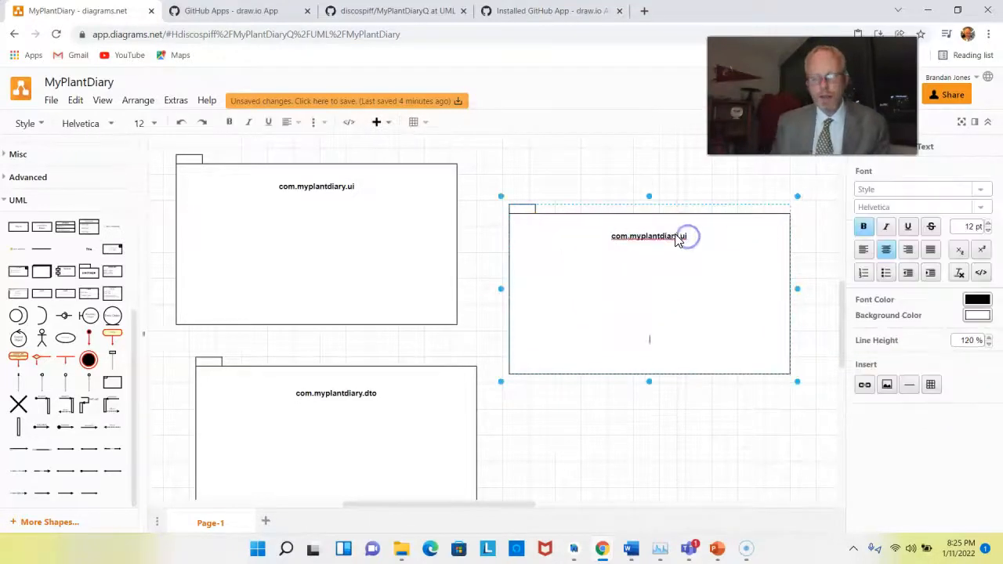
key("BackSpace")
key("BackSpace")
type("dao")
Paste a further package copy, place it below the dao package, and rename it com.myplantdiary.service.
right_click(668, 453)
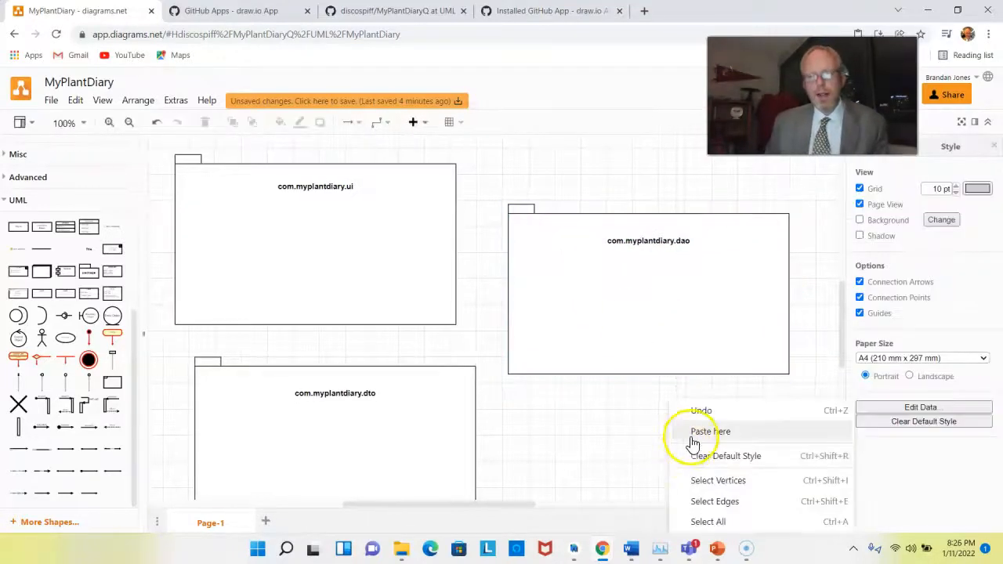
left_click(693, 435)
left_click_drag(785, 487, 661, 428)
double_click(725, 423)
left_click(715, 417)
key("BackSpace")
key("BackSpace")
type("service")
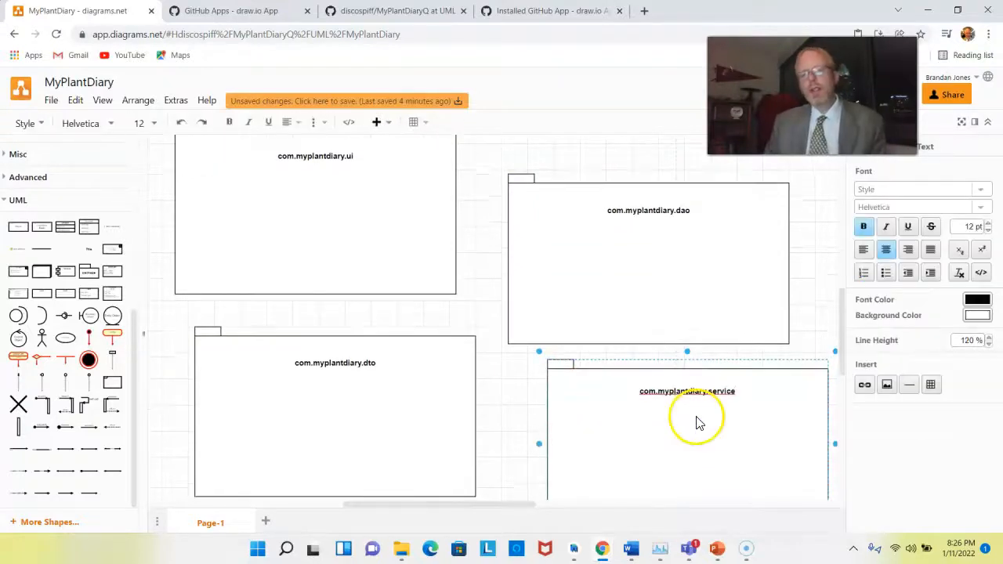